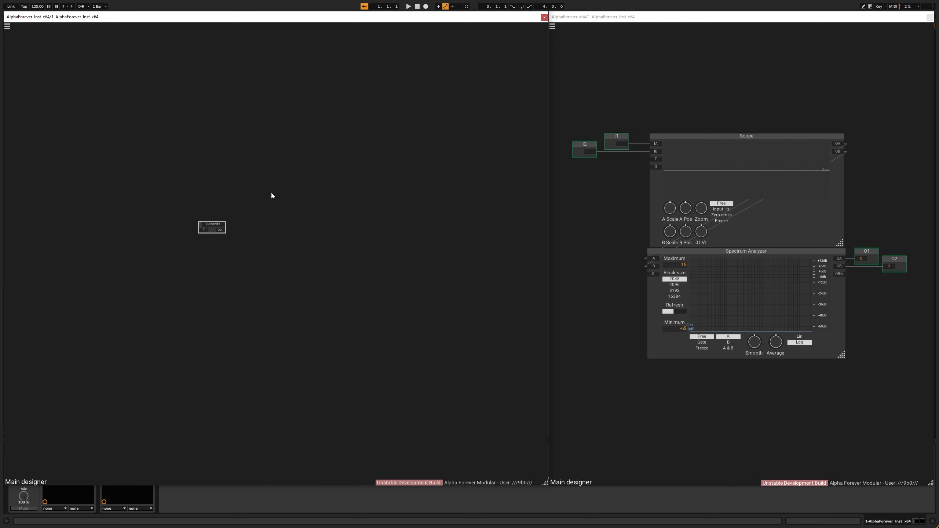
# Add a Designer module below the Seconds module and open it for editing
pyautogui.rightClick(185, 232)
pyautogui.write('des')
pyautogui.click(253, 238)
pyautogui.doubleClick(184, 226)
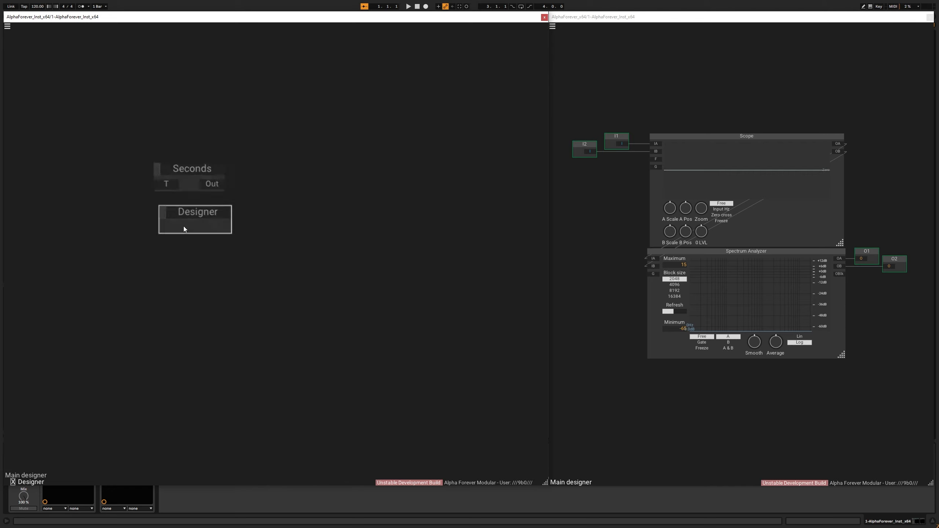
# Add an LFO Sine module inside the empty Designer
pyautogui.rightClick(205, 218)
pyautogui.moveTo(227, 234)
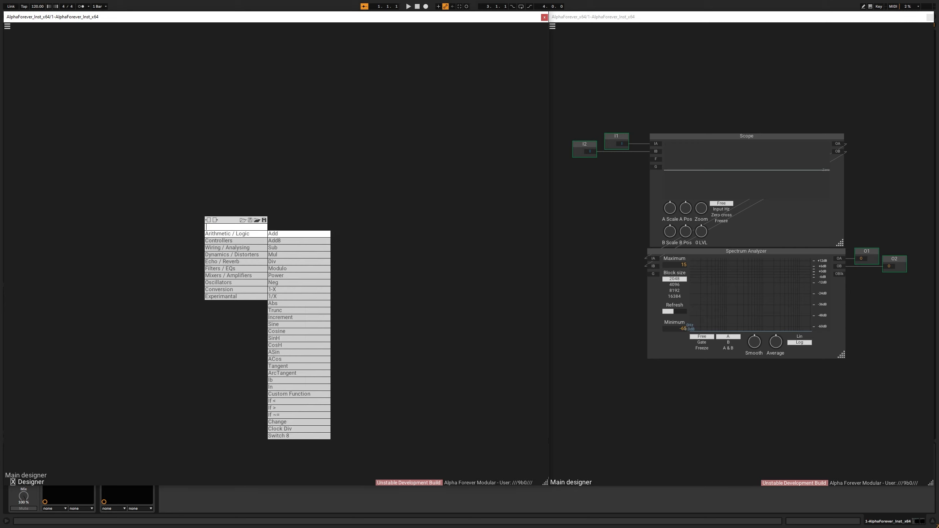
pyautogui.write('lfo')
pyautogui.click(276, 234)
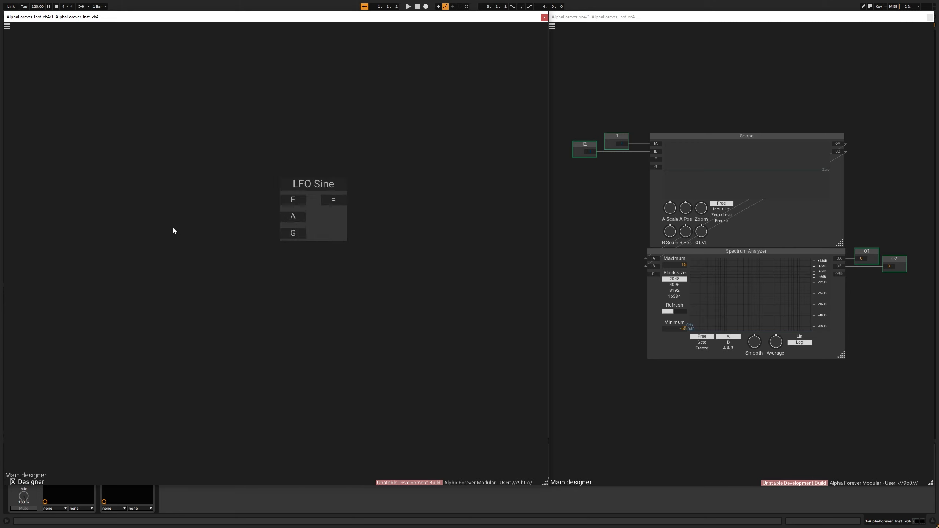
# Give the LFO Sine's A port a constant of 1 and its F port an input named F, placed well before the constant
pyautogui.doubleClick(331, 286)
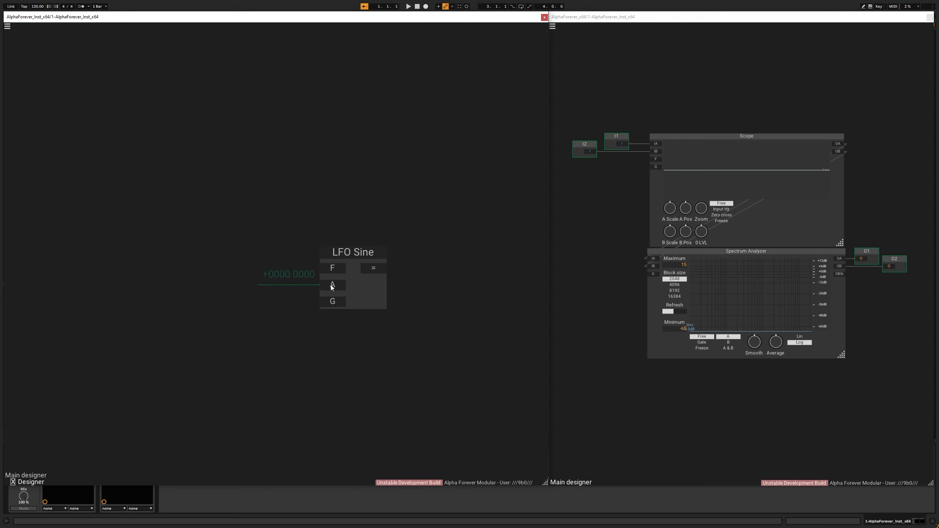
pyautogui.doubleClick(332, 268)
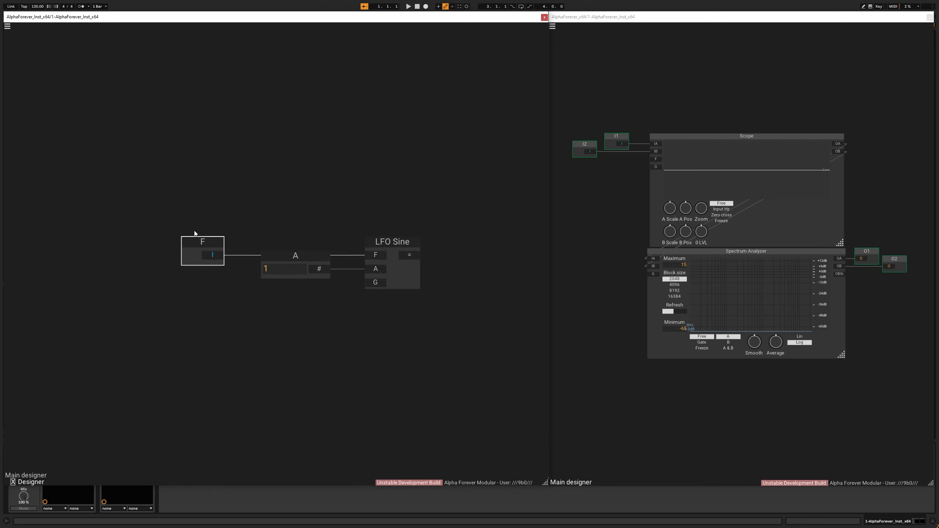
pyautogui.moveTo(197, 245); pyautogui.dragTo(112, 245)
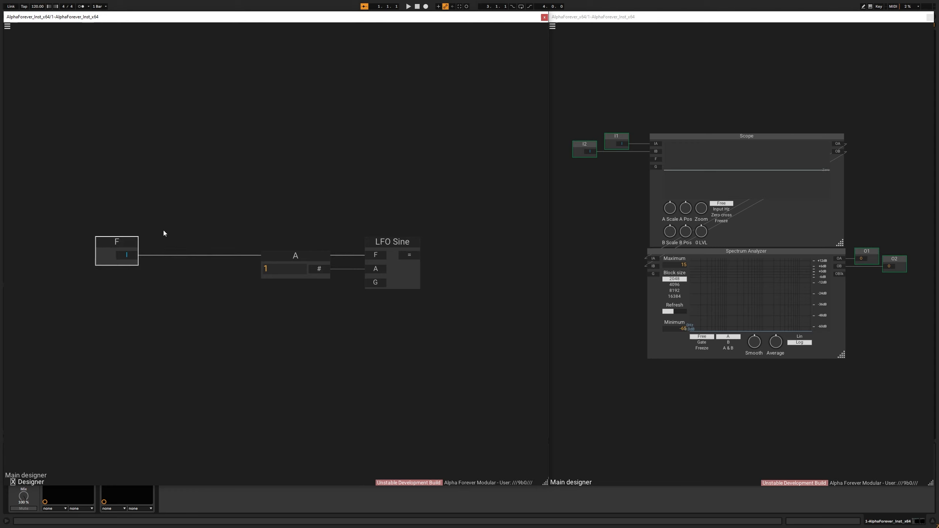
# Insert a Mul module into the connection between input F and the LFO Sine's F port
pyautogui.rightClick(130, 257)
pyautogui.write('mu')
pyautogui.click(207, 269)
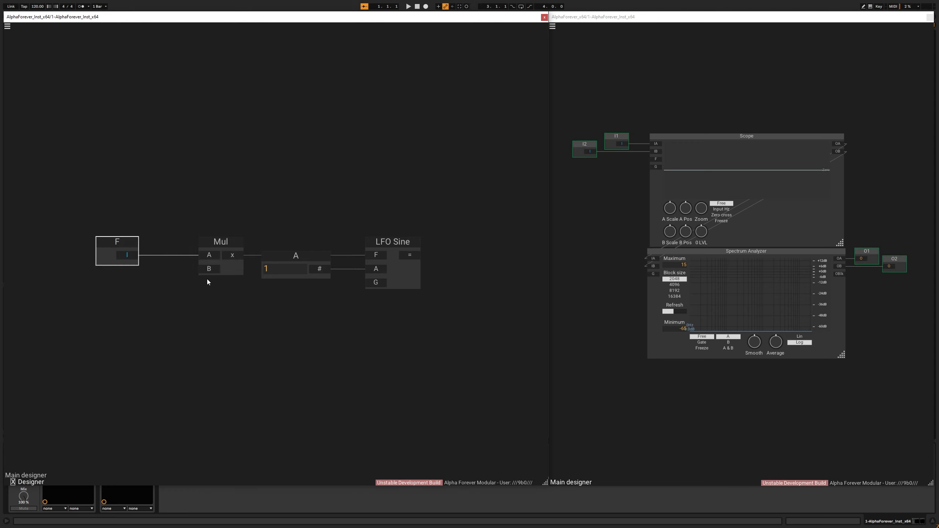
pyautogui.moveTo(232, 246); pyautogui.dragTo(226, 246)
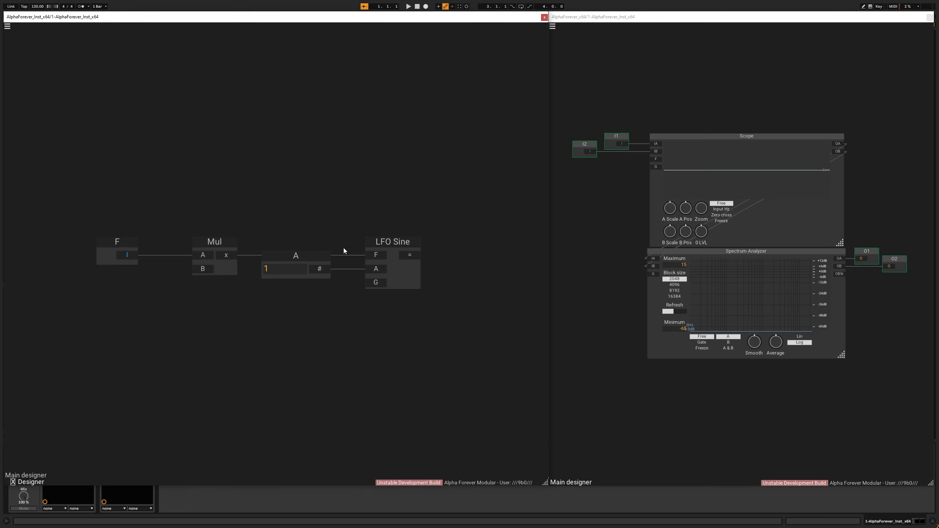
# Move input F farther from the Mul module and add a second input named "a" to Mul's B port
pyautogui.click(123, 248)
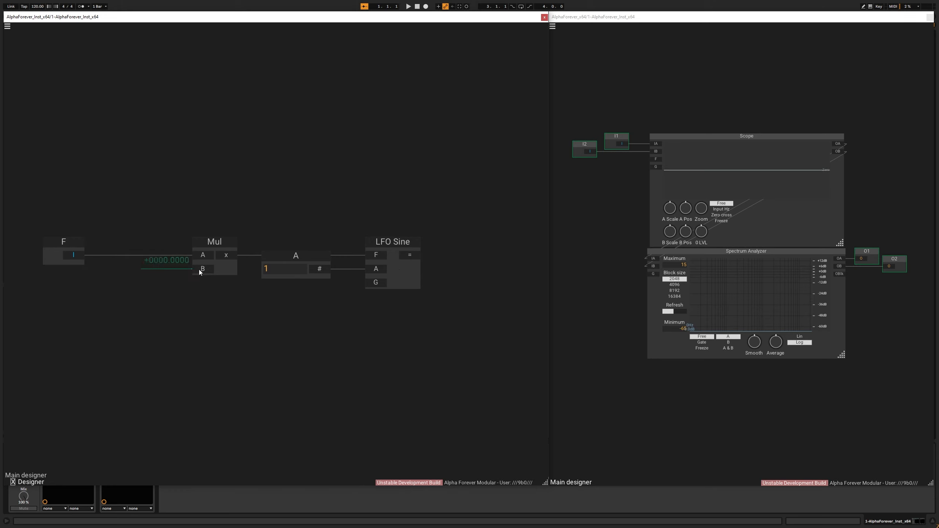
pyautogui.moveTo(199, 269); pyautogui.dragTo(132, 257)
pyautogui.write('a')
pyautogui.press('Return')
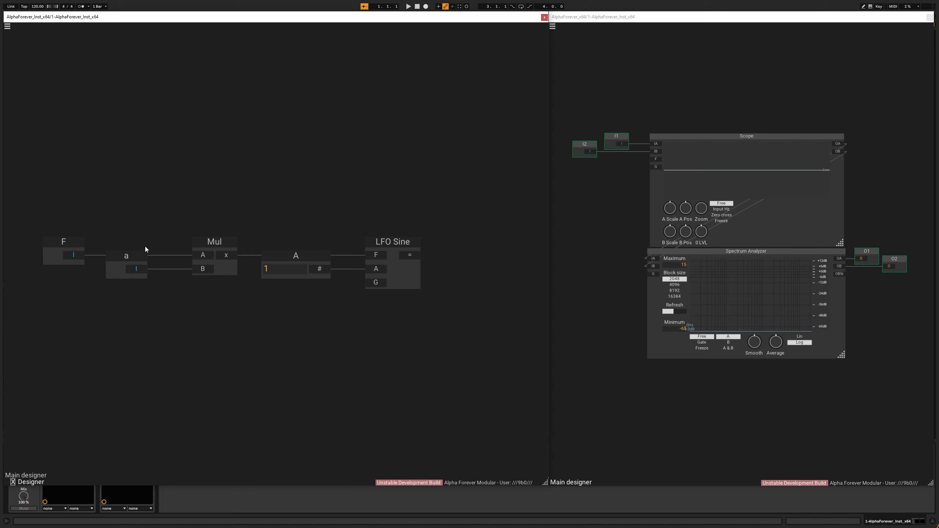
# Add a Re-scaler GUI after the LFO Sine, set its output Low to -1, and connect its Out port to a new output
pyautogui.rightClick(378, 262)
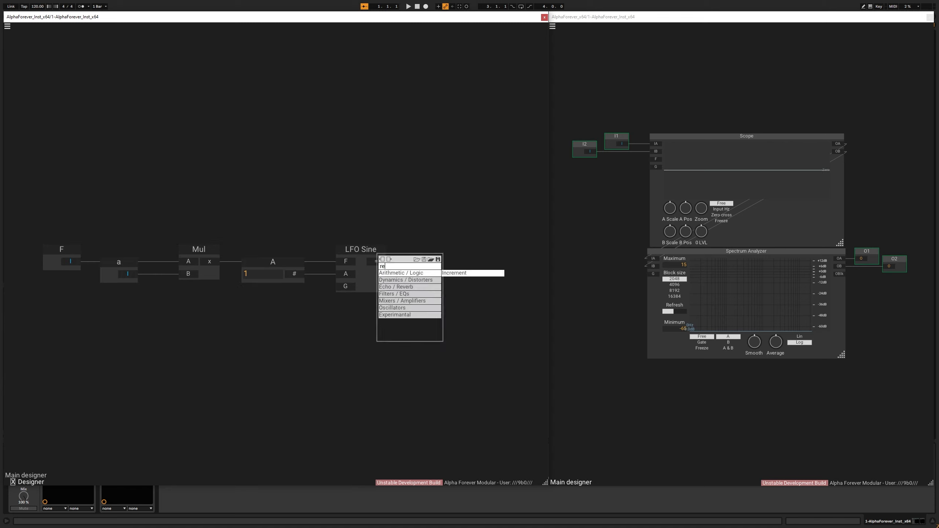
pyautogui.write('resc')
pyautogui.click(466, 280)
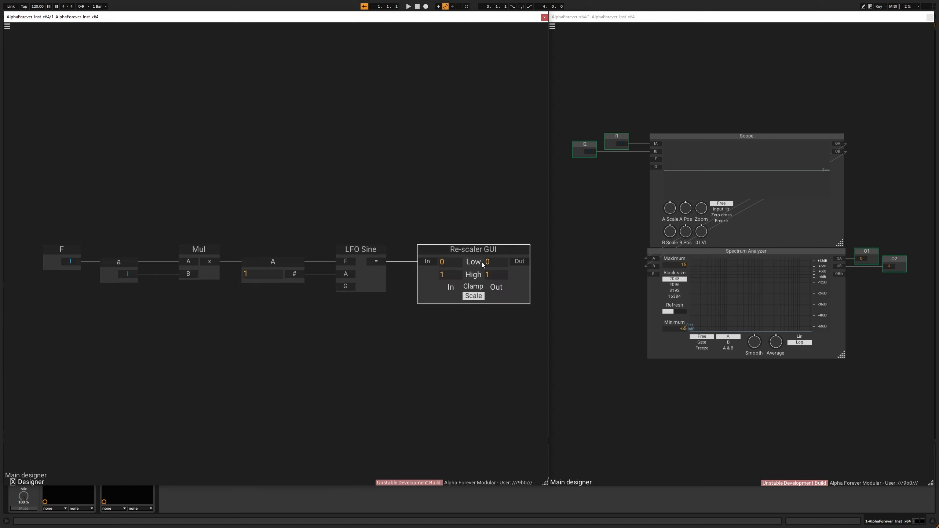
pyautogui.write('-1')
pyautogui.press('Return')
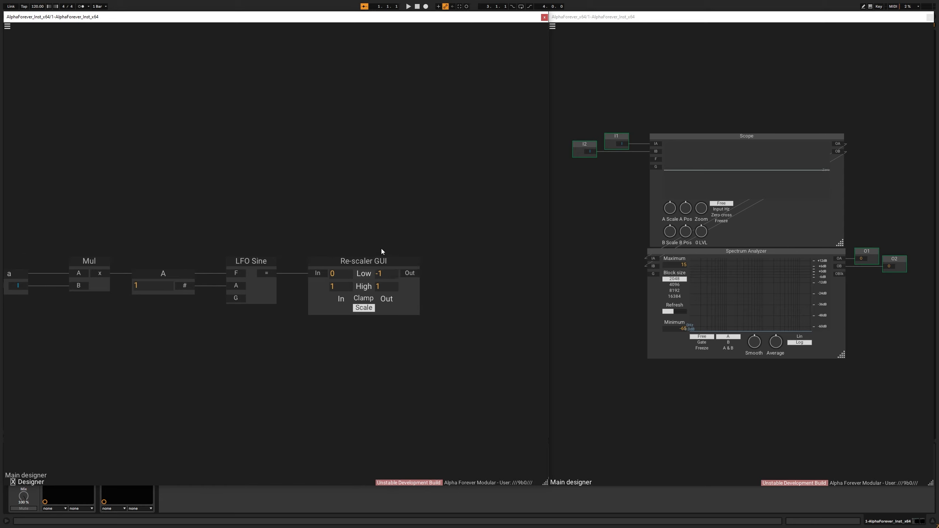
pyautogui.moveTo(409, 273); pyautogui.dragTo(476, 268)
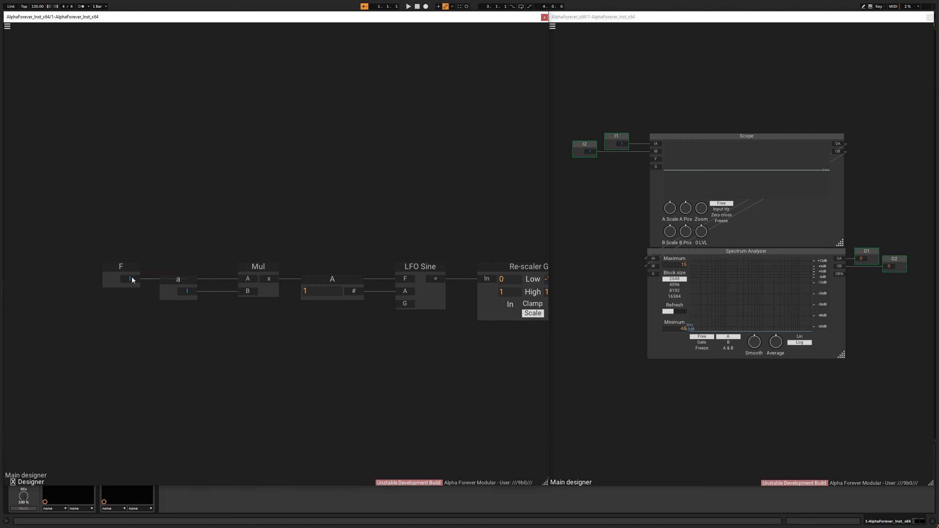
# Branch input F to a new output, left-align it with input "a" and name it _F
pyautogui.moveTo(132, 278); pyautogui.dragTo(182, 259)
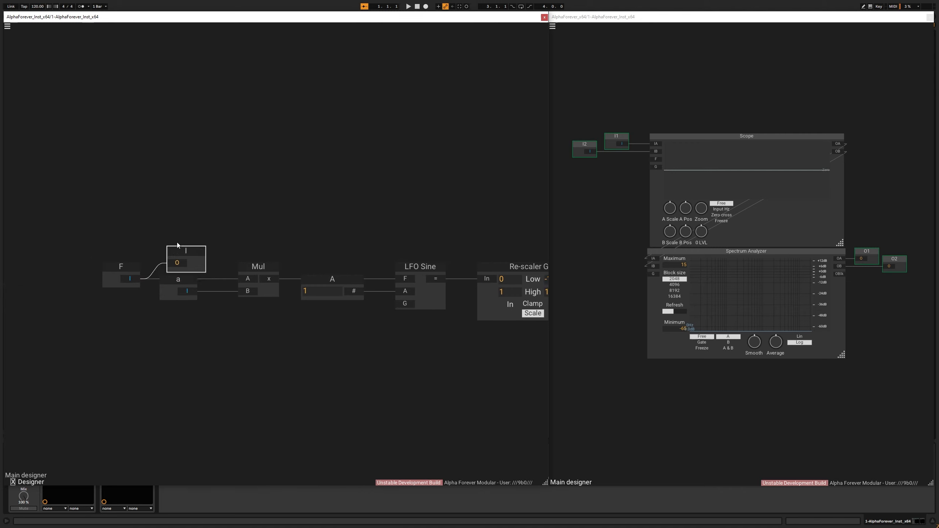
pyautogui.keyDown('shift'); pyautogui.click(183, 278); pyautogui.keyUp('shift')
pyautogui.press('l')
pyautogui.click(240, 256)
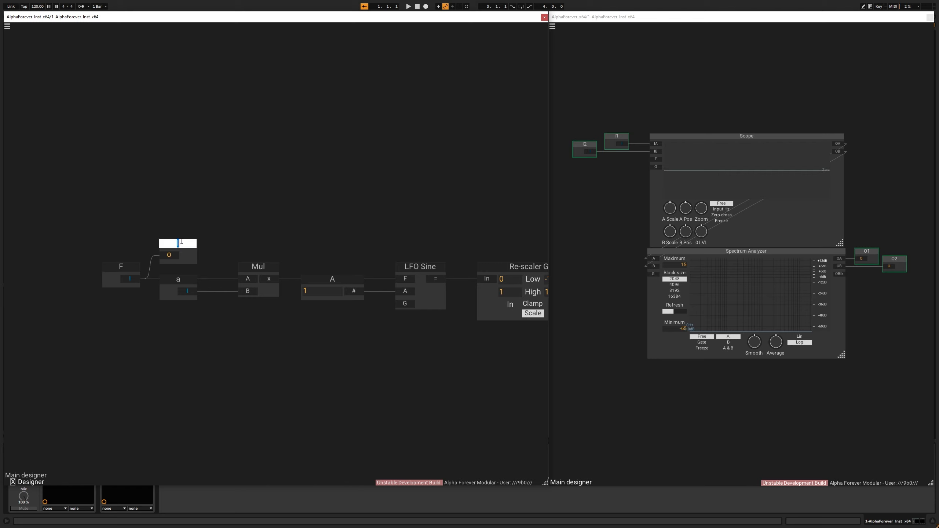
pyautogui.write('_F')
pyautogui.press('Return')
pyautogui.click(115, 274)
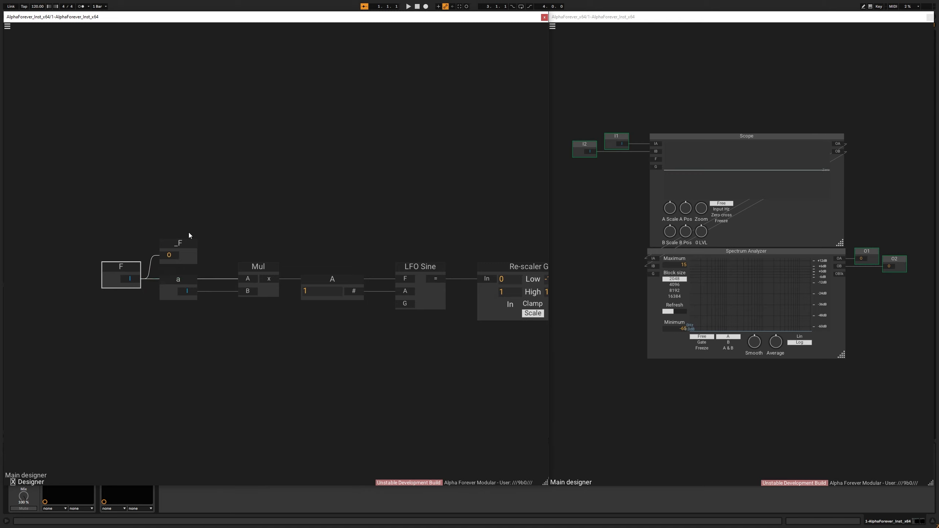
pyautogui.click(195, 223)
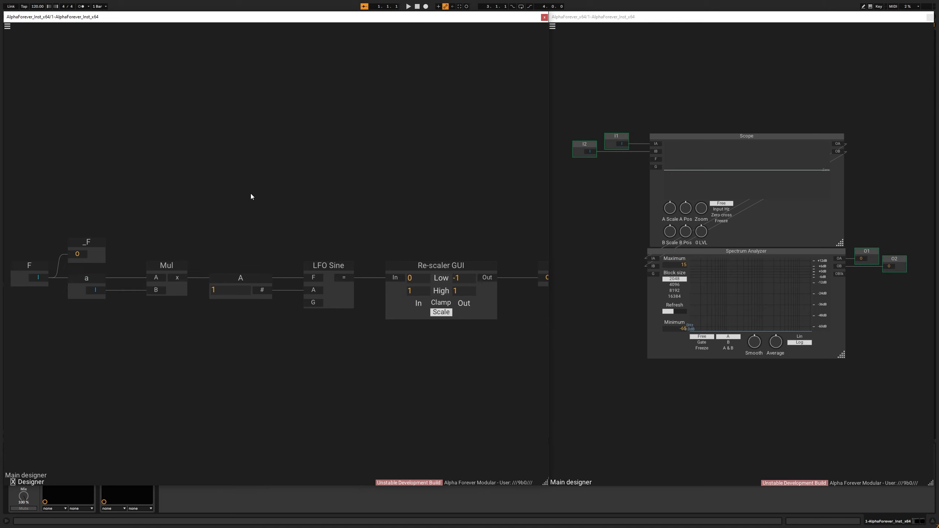
# Return to the main designer, rename the Designer module Sine and align the Seconds module with it
pyautogui.press('Escape')
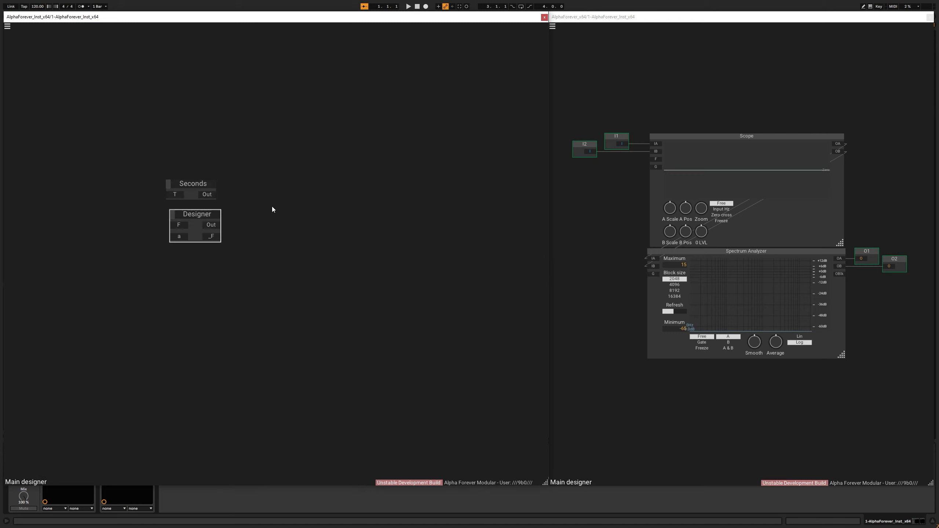
pyautogui.write('Sine')
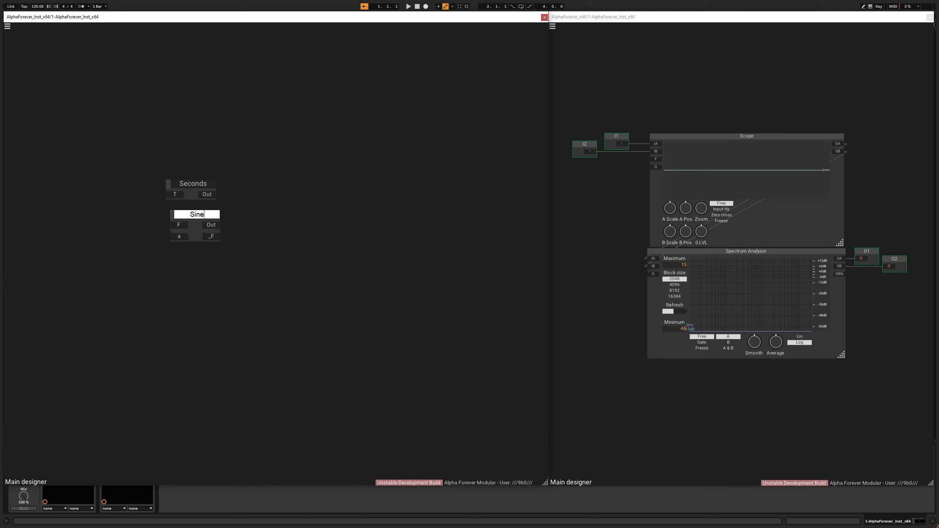
pyautogui.press('Return')
pyautogui.moveTo(240, 245); pyautogui.dragTo(107, 142)
pyautogui.moveTo(181, 180); pyautogui.dragTo(185, 180)
pyautogui.click(118, 156)
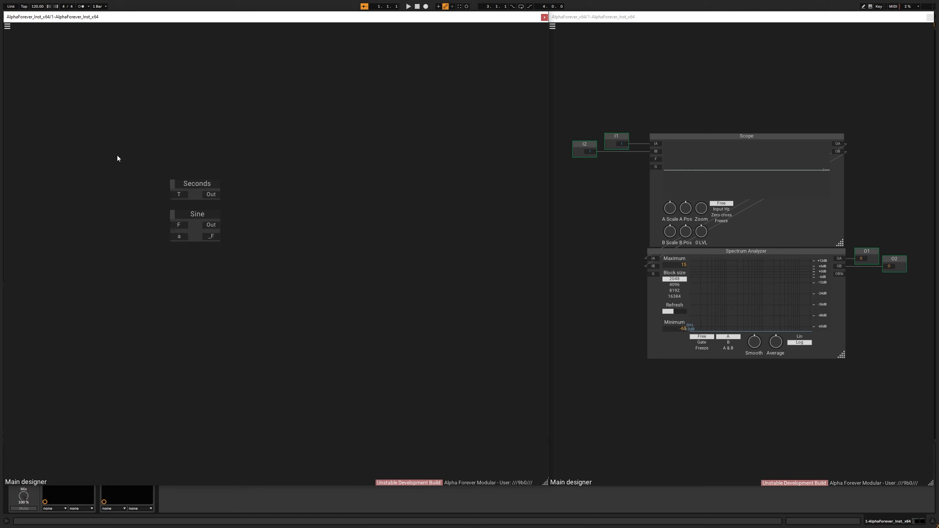
# Add a Midi Note module ahead of the Seconds and Sine modules
pyautogui.moveTo(118, 156); pyautogui.dragTo(301, 190)
pyautogui.rightClick(175, 189)
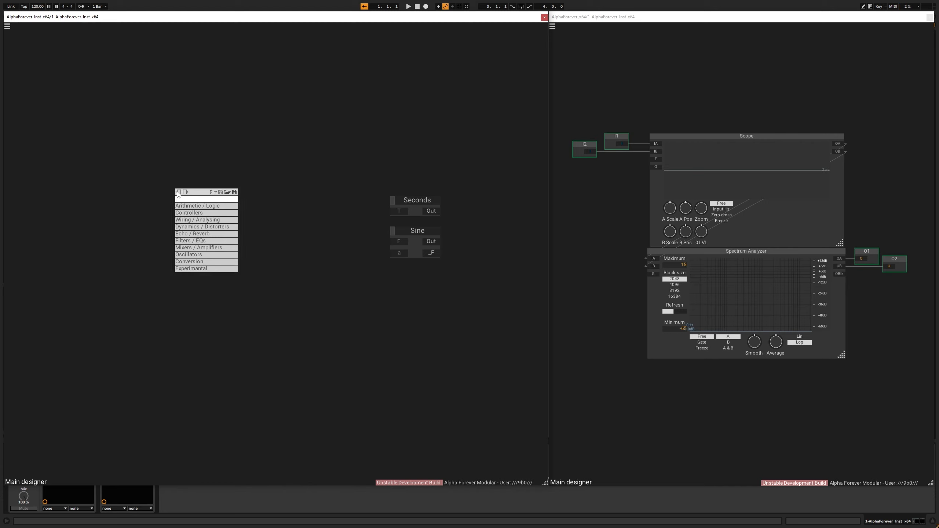
pyautogui.write('midi')
pyautogui.click(246, 206)
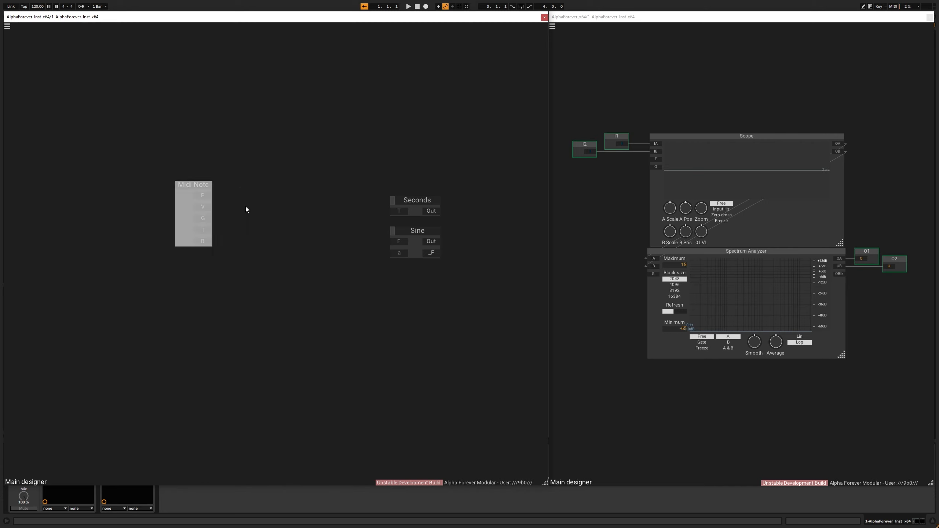
# Connect Midi Note's T output to Seconds and its P output to Sine's F input, lining the modules up with those outputs
pyautogui.moveTo(203, 229); pyautogui.dragTo(413, 157)
pyautogui.doubleClick(399, 212)
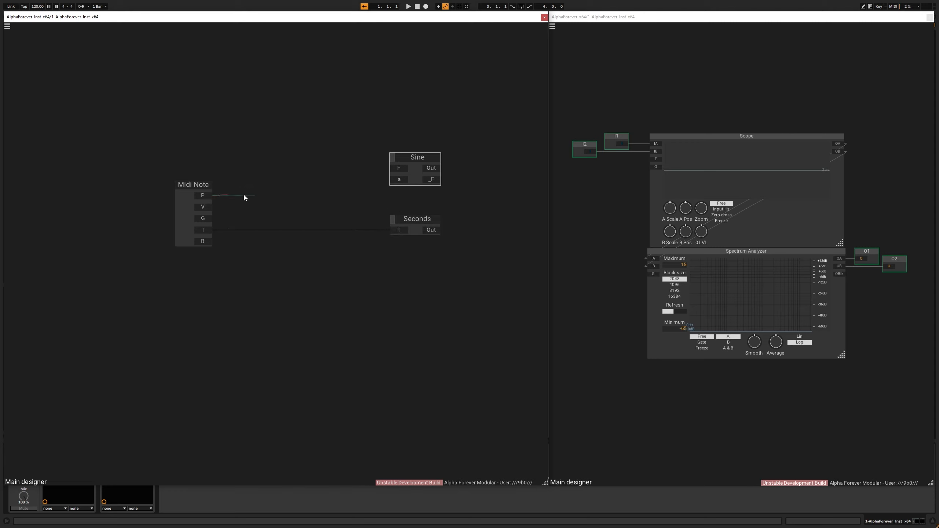
pyautogui.moveTo(244, 197); pyautogui.dragTo(399, 169)
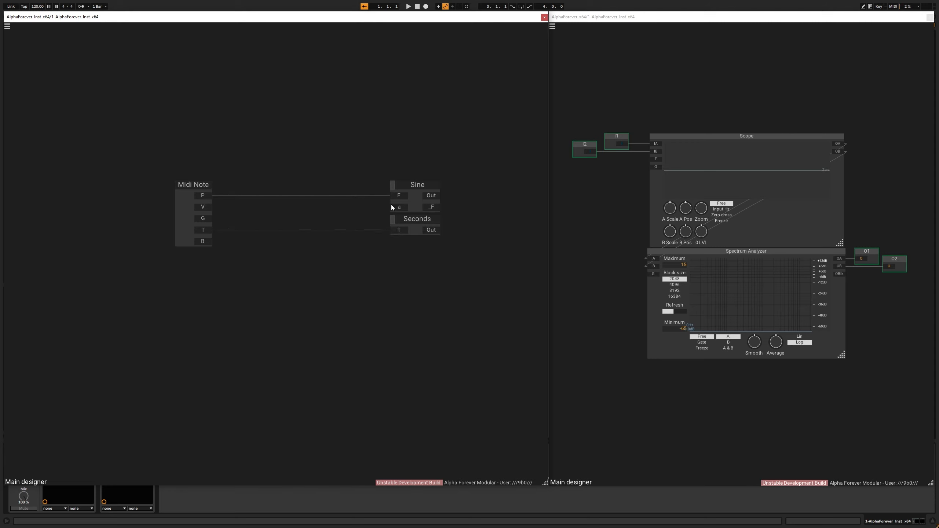
# Insert a Pitch->Hz converter between Midi Note's P output and Sine's F input
pyautogui.doubleClick(401, 195)
pyautogui.write('hz')
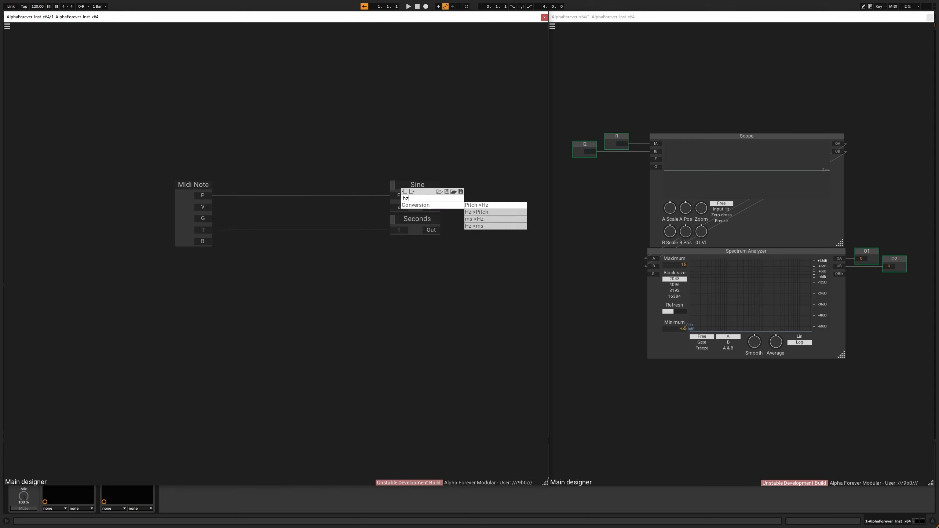
pyautogui.click(477, 205)
pyautogui.moveTo(329, 184); pyautogui.dragTo(307, 186)
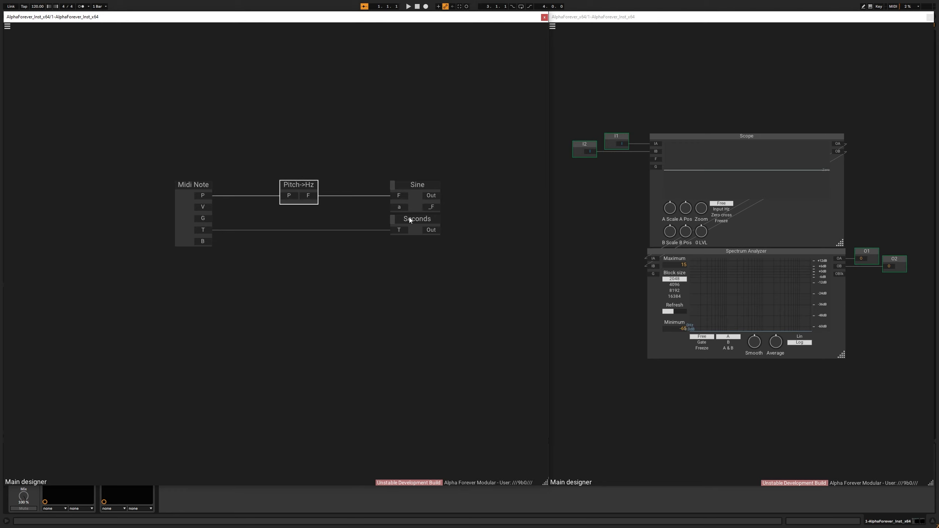
# Align Seconds under the Pitch->Hz module and move both closer to Midi Note
pyautogui.click(479, 240)
pyautogui.click(430, 221)
pyautogui.keyDown('shift'); pyautogui.click(302, 183); pyautogui.keyUp('shift')
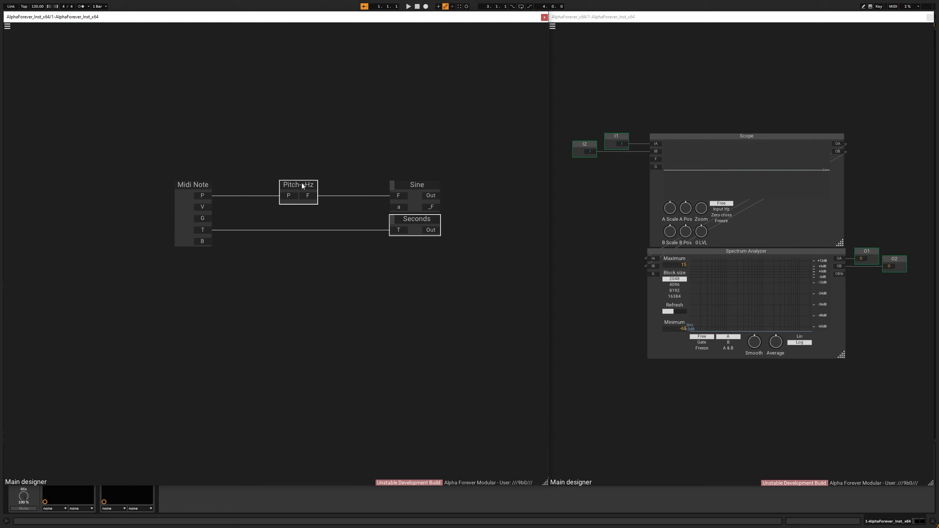
pyautogui.hotkey('ctrl', 'Left')
pyautogui.hotkey('ctrl', 'Right')
pyautogui.moveTo(309, 185); pyautogui.dragTo(271, 179)
pyautogui.click(310, 210)
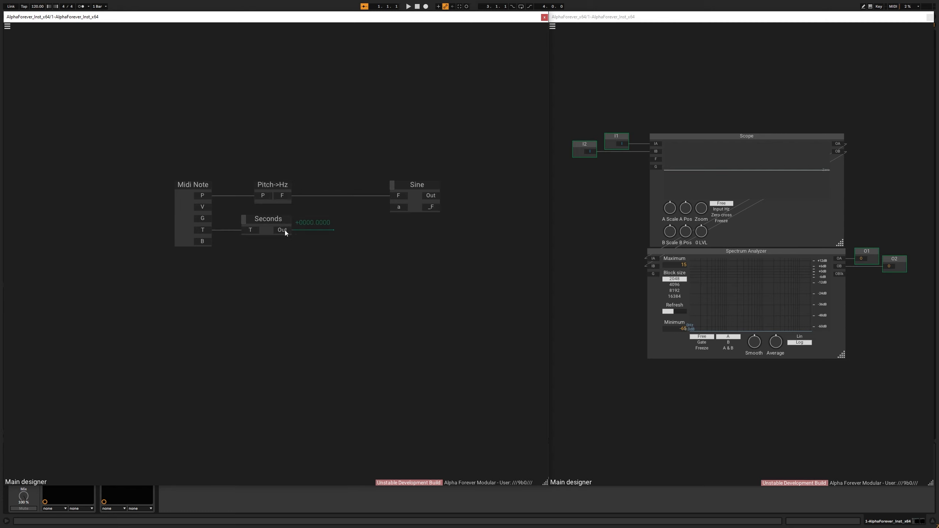
# Connect a Custom Function module to the Seconds output and right-align it with the Sine module
pyautogui.rightClick(285, 230)
pyautogui.write('cust')
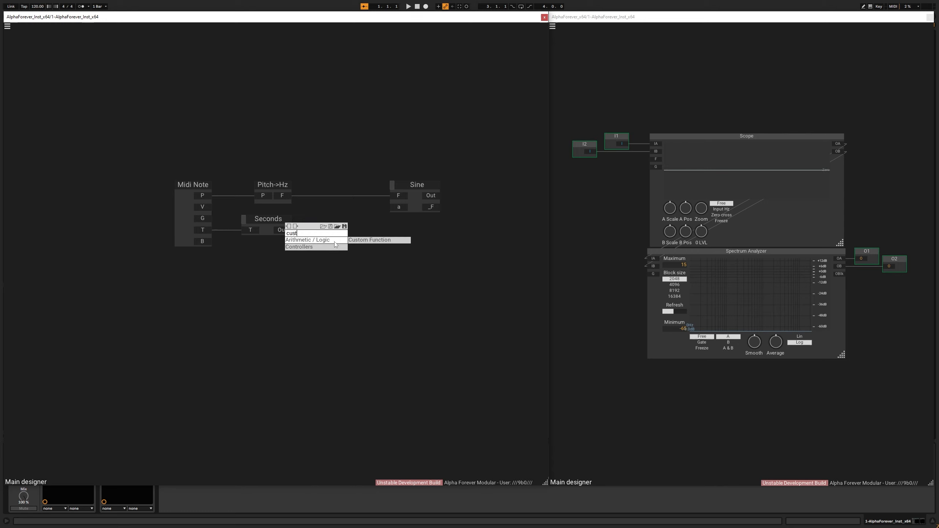
pyautogui.click(364, 240)
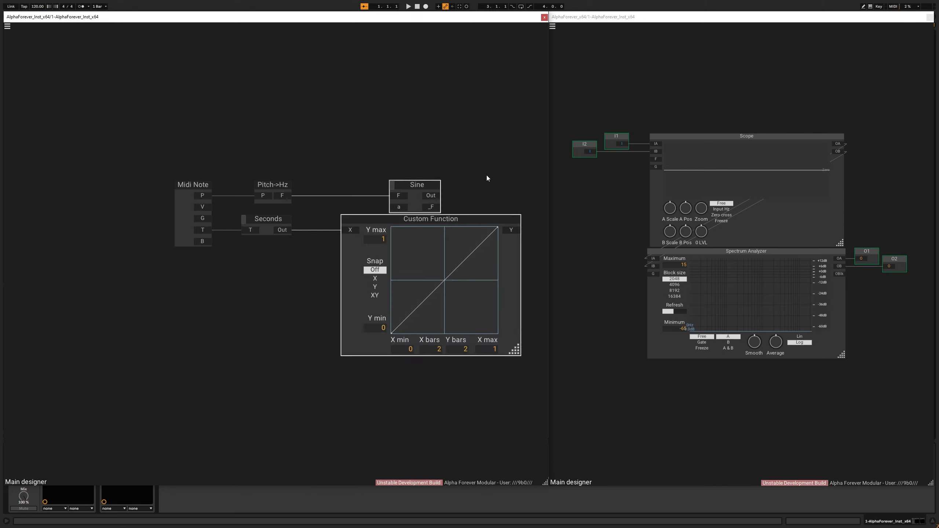
pyautogui.press('r')
# Add a Mul module to Sine's output and wire the Custom Function's Y output into its B port
pyautogui.moveTo(507, 171); pyautogui.dragTo(296, 164)
pyautogui.rightClick(302, 189)
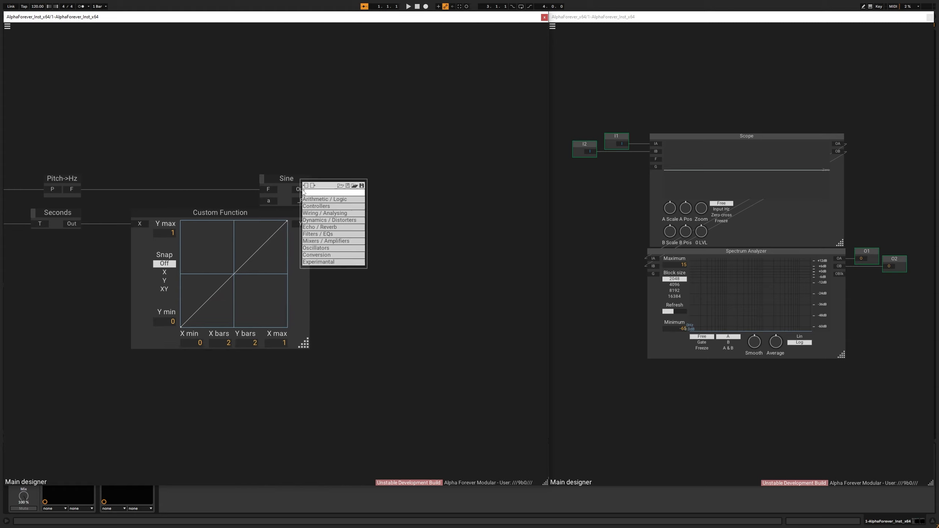
pyautogui.write('mul')
pyautogui.click(372, 201)
pyautogui.moveTo(309, 223); pyautogui.dragTo(341, 177)
pyautogui.click(334, 171)
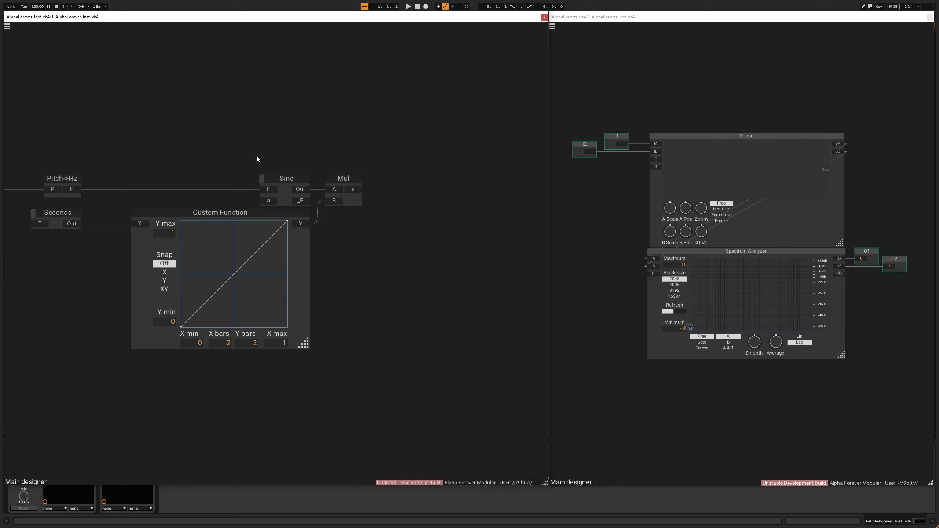
# Create a constant of 1 on the Sine module's "a" input
pyautogui.scroll(-1, 254, 158)
pyautogui.moveTo(254, 157); pyautogui.dragTo(283, 139)
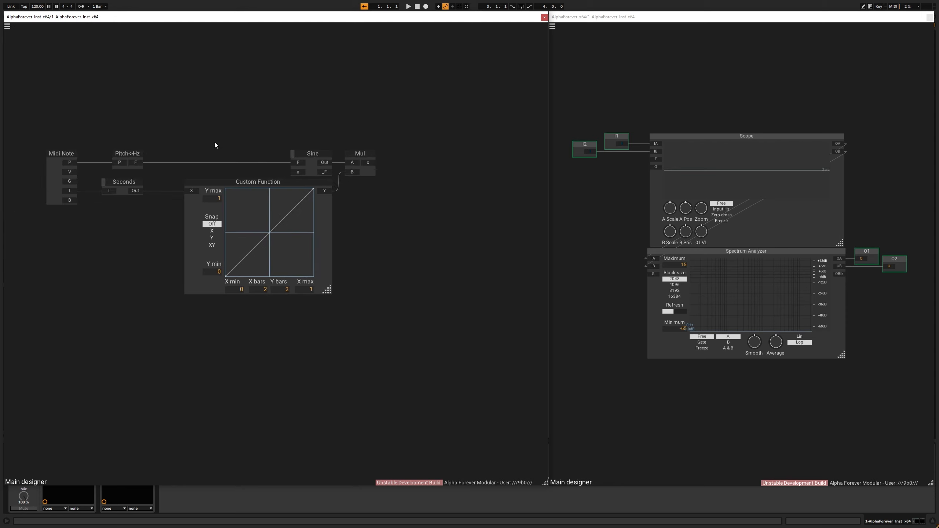
pyautogui.doubleClick(296, 173)
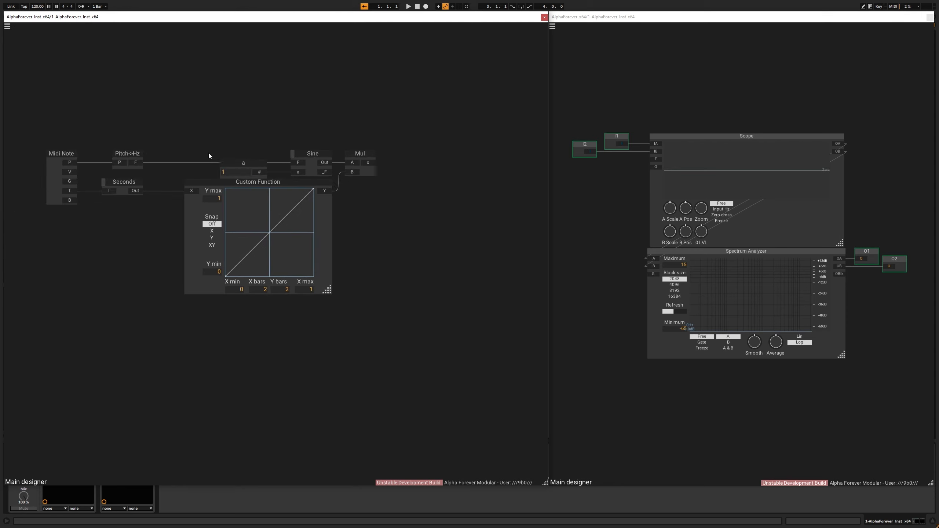
# Duplicate the group of a constant, Sine, Mul and Custom Function twice, stacking both copies below the original
pyautogui.moveTo(229, 163); pyautogui.dragTo(238, 163)
pyautogui.scroll(1, 229, 151)
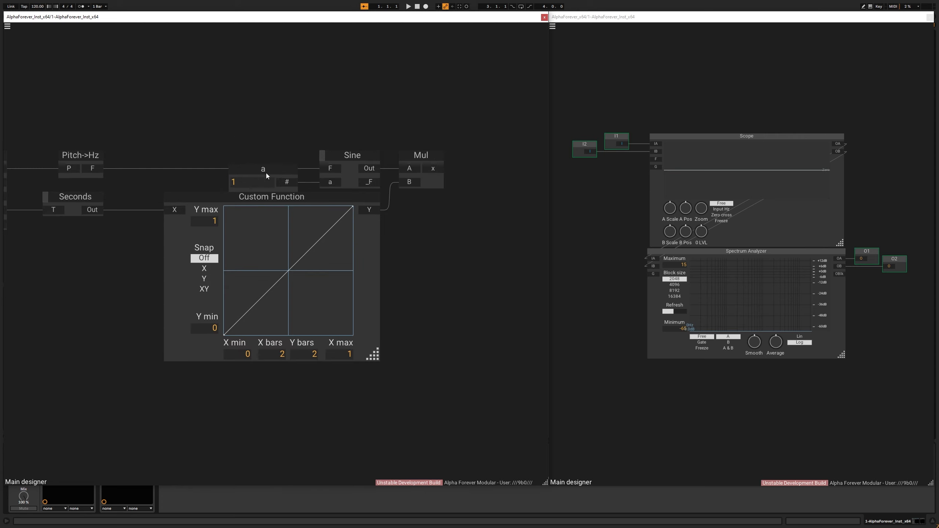
pyautogui.moveTo(224, 132); pyautogui.dragTo(245, 115)
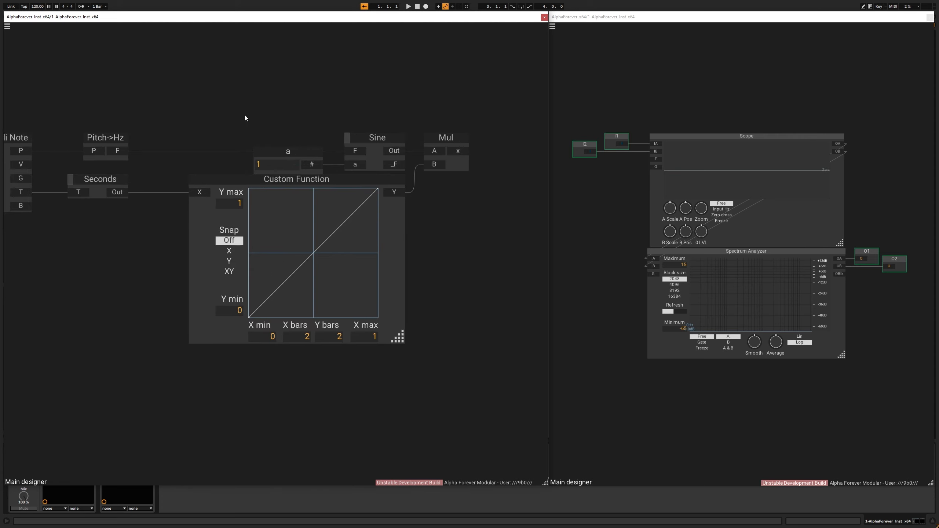
pyautogui.scroll(-1, 245, 116)
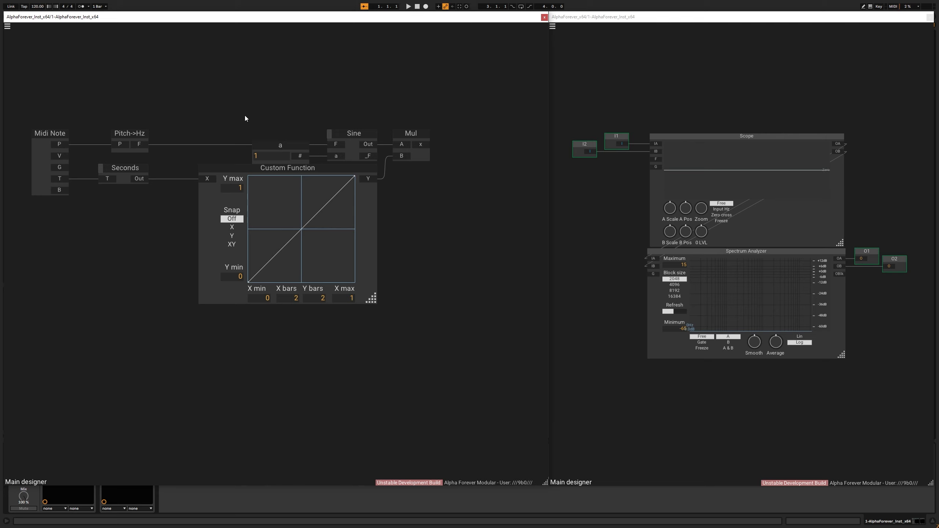
pyautogui.scroll(-2, 225, 117)
pyautogui.moveTo(188, 108); pyautogui.dragTo(282, 281)
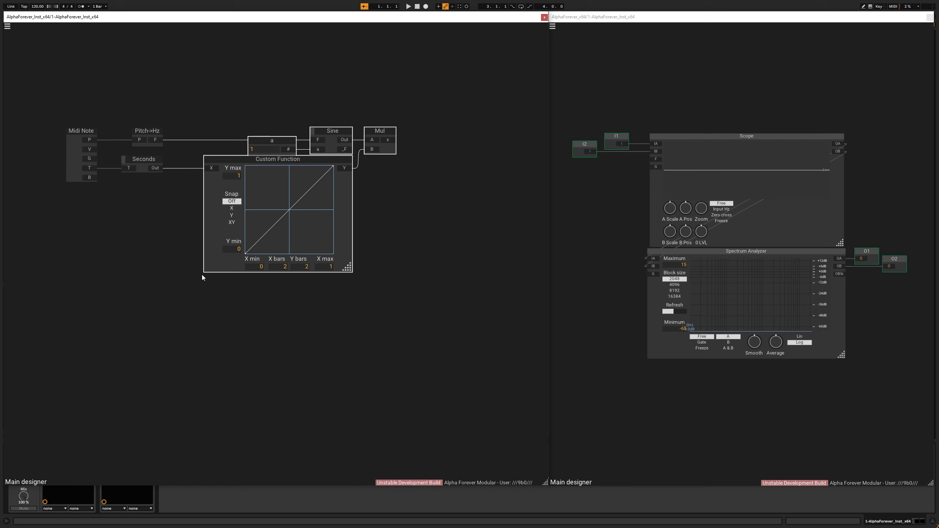
pyautogui.hotkey('ctrl', 'd')
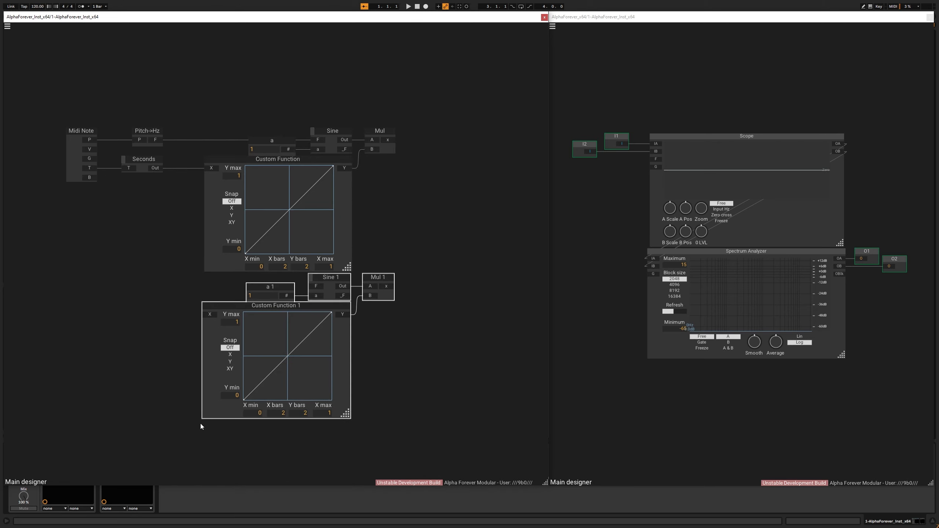
pyautogui.hotkey('ctrl', 'd')
pyautogui.scroll(-1, 159, 295)
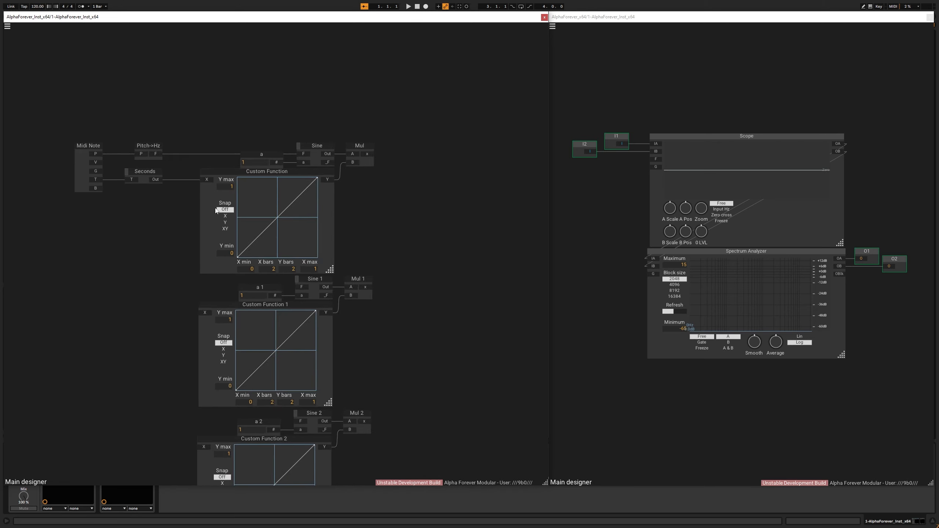
# Chain each Sine's _F output into the next Sine's F input, and wire Seconds into X of Custom Function 1 and 2
pyautogui.moveTo(333, 165); pyautogui.dragTo(298, 421)
pyautogui.scroll(-2, 394, 296)
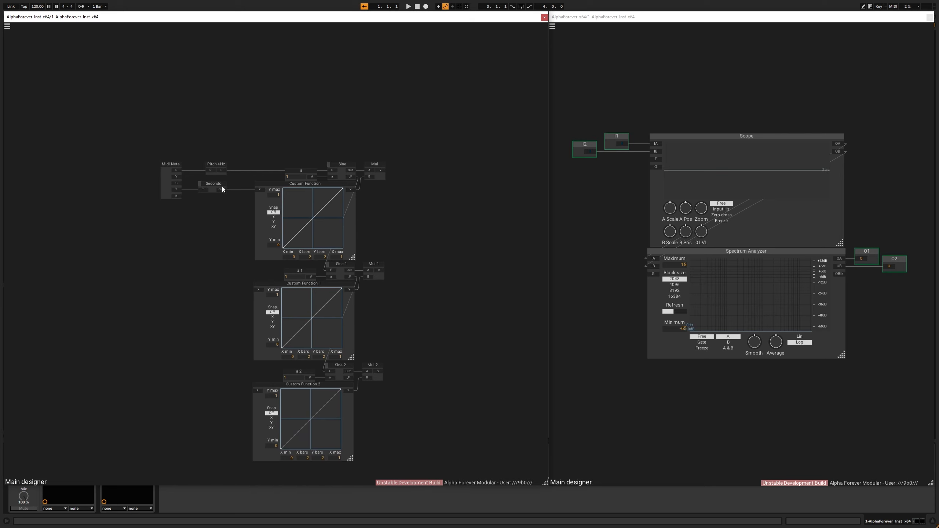
pyautogui.moveTo(221, 188); pyautogui.dragTo(259, 290)
pyautogui.moveTo(223, 191); pyautogui.dragTo(258, 391)
# Add a Mixer 4 Lin module, wire the three Mul outputs into In1, In2 and In3, and place it close to them
pyautogui.rightClick(455, 237)
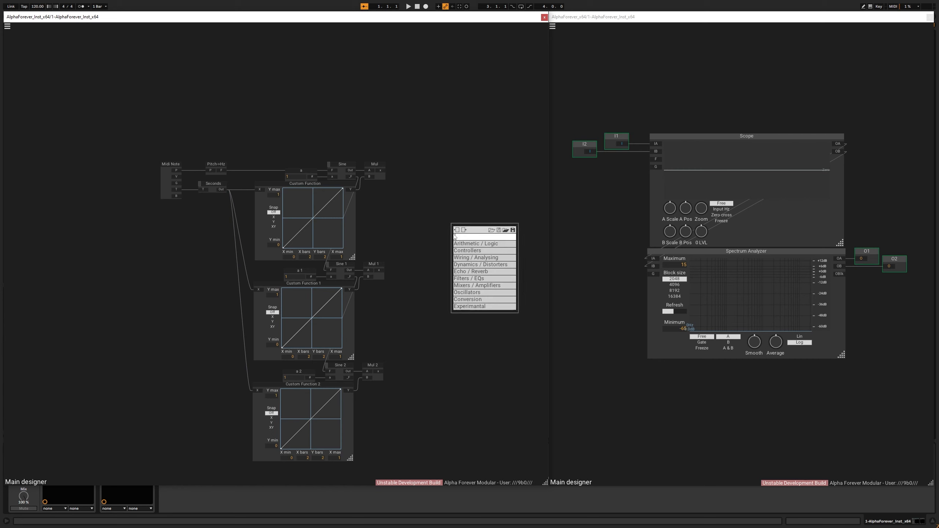
pyautogui.write('mixer')
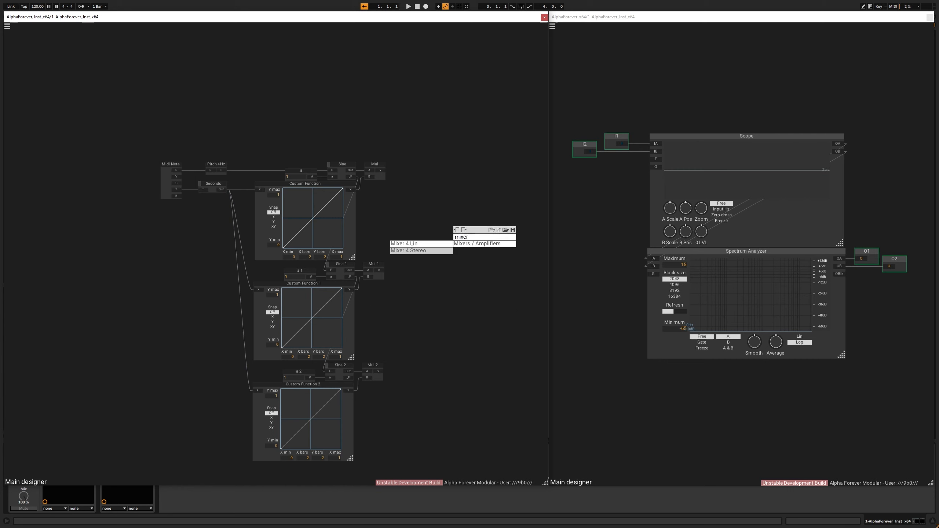
pyautogui.click(425, 244)
pyautogui.scroll(5, 419, 195)
pyautogui.moveTo(439, 201); pyautogui.dragTo(313, 143)
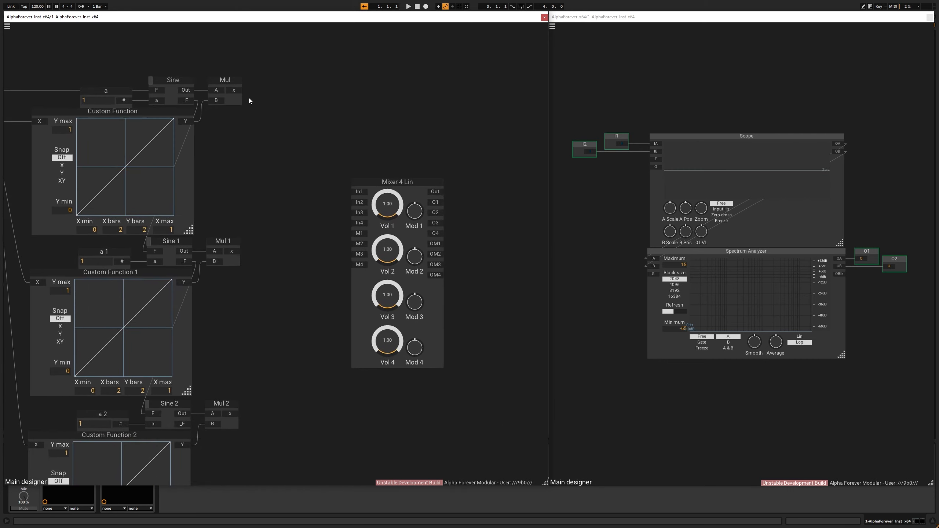
pyautogui.moveTo(234, 90); pyautogui.dragTo(232, 251)
pyautogui.moveTo(233, 413); pyautogui.dragTo(323, 233)
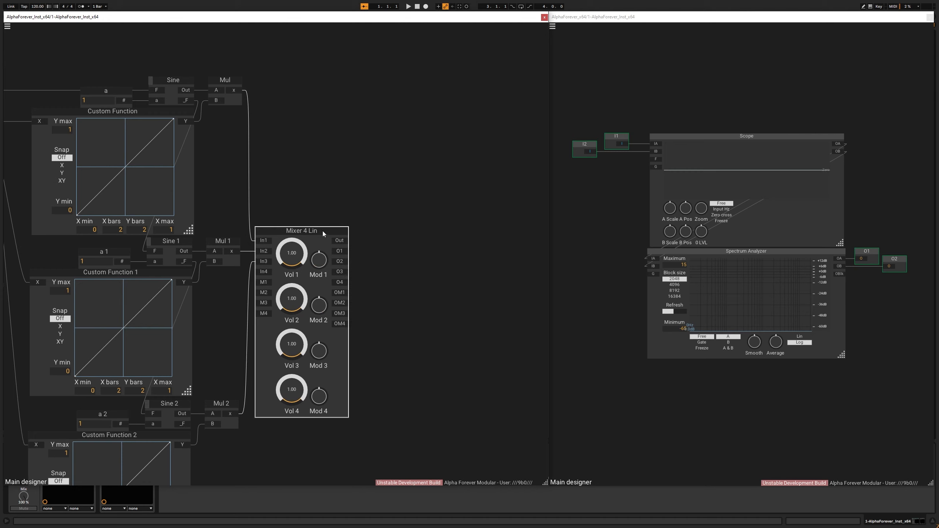
# Add a Gain Lin module beside the mixer, feed the mixer's Out into In1 and In2, and set its Vol to 0
pyautogui.rightClick(343, 241)
pyautogui.write('gain')
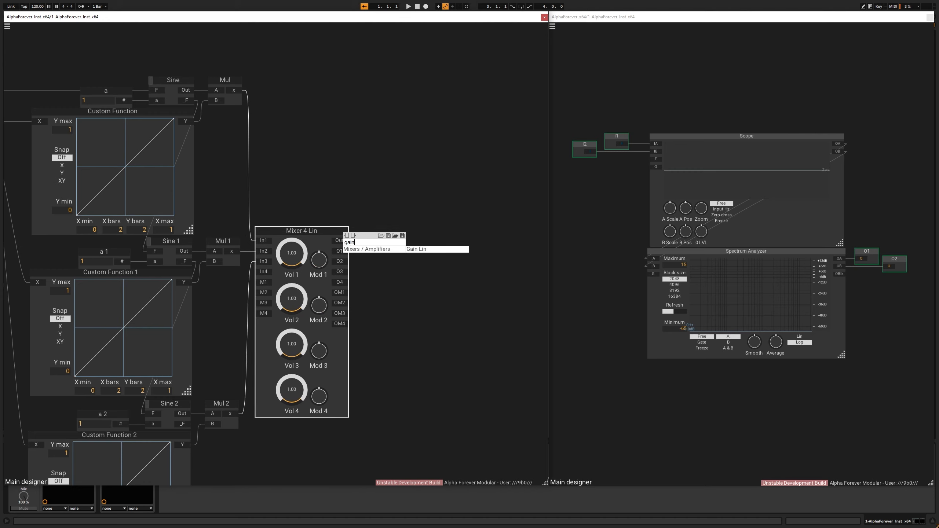
pyautogui.press('Escape')
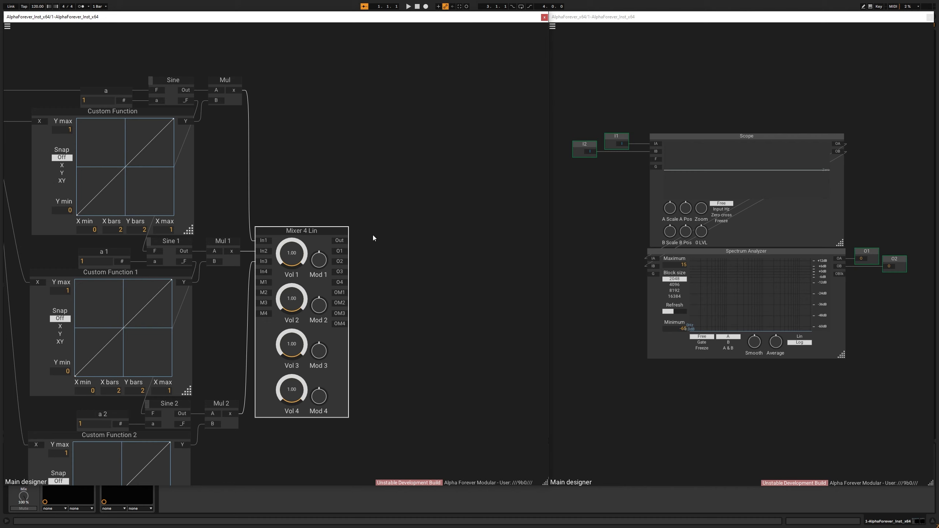
pyautogui.rightClick(339, 244)
pyautogui.write('gai')
pyautogui.click(414, 252)
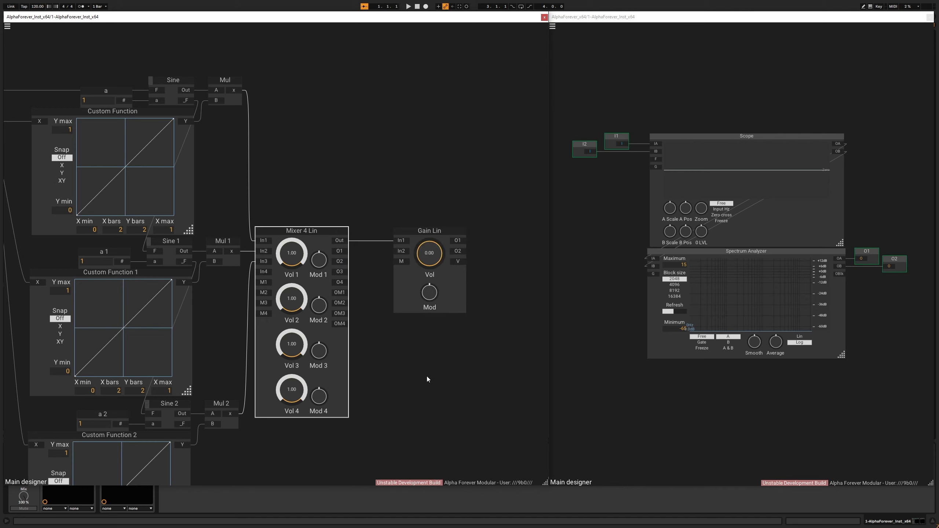
pyautogui.moveTo(339, 241); pyautogui.dragTo(394, 233)
pyautogui.moveTo(401, 296); pyautogui.dragTo(406, 284)
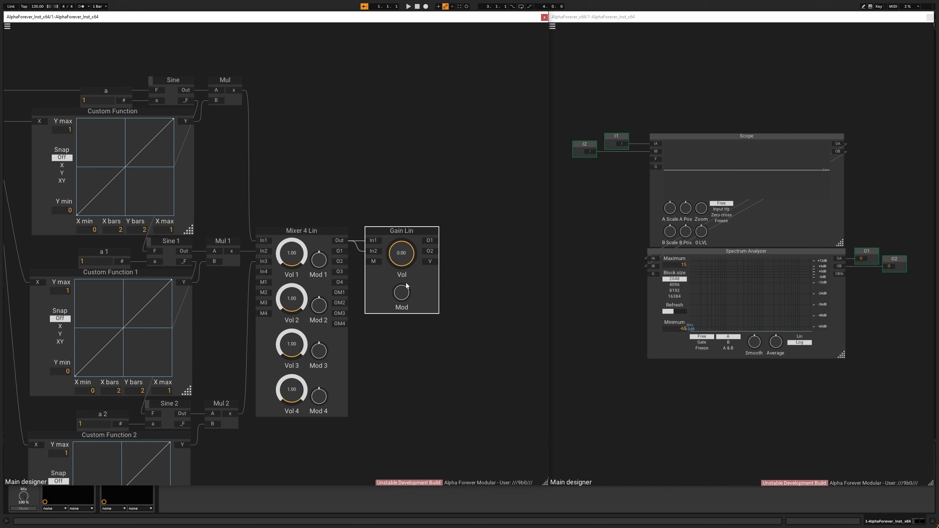
# Add an ADSR Modulated module above the first Custom Function, wiring Midi Note's G into its G and its E into Gain Lin's M
pyautogui.scroll(-4, 389, 190)
pyautogui.moveTo(363, 187); pyautogui.dragTo(408, 202)
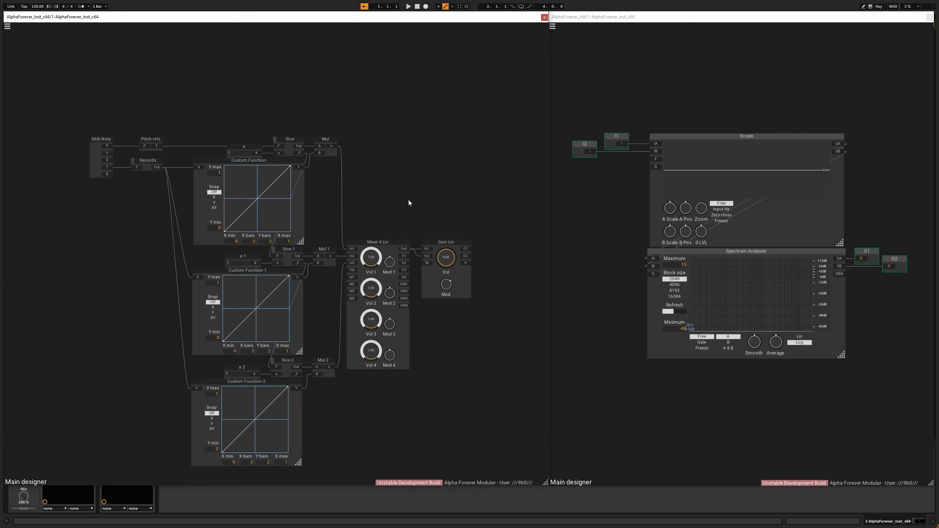
pyautogui.rightClick(208, 94)
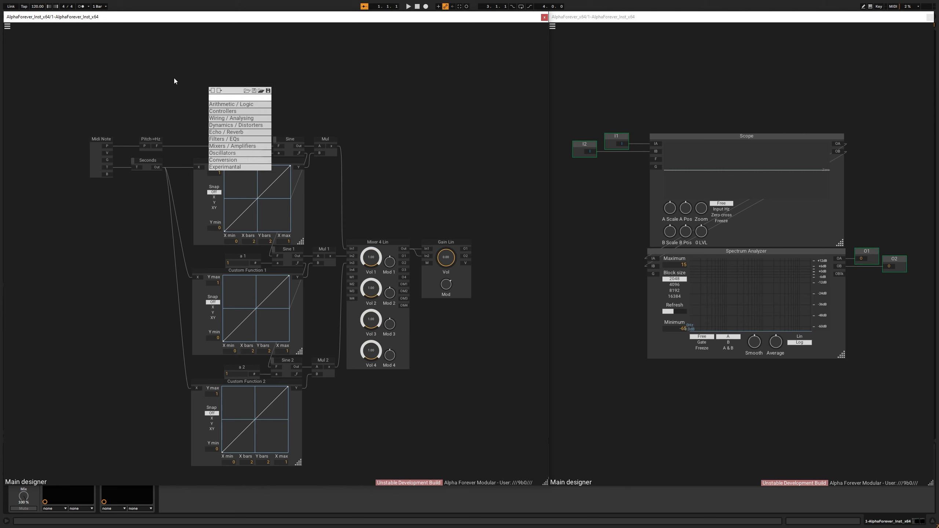
pyautogui.write('adsr')
pyautogui.click(288, 106)
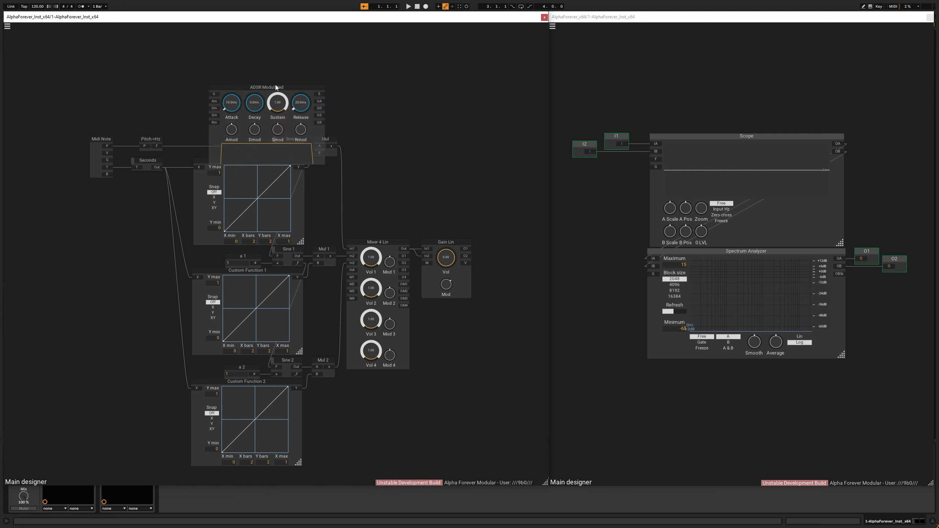
pyautogui.moveTo(275, 84); pyautogui.dragTo(246, 50)
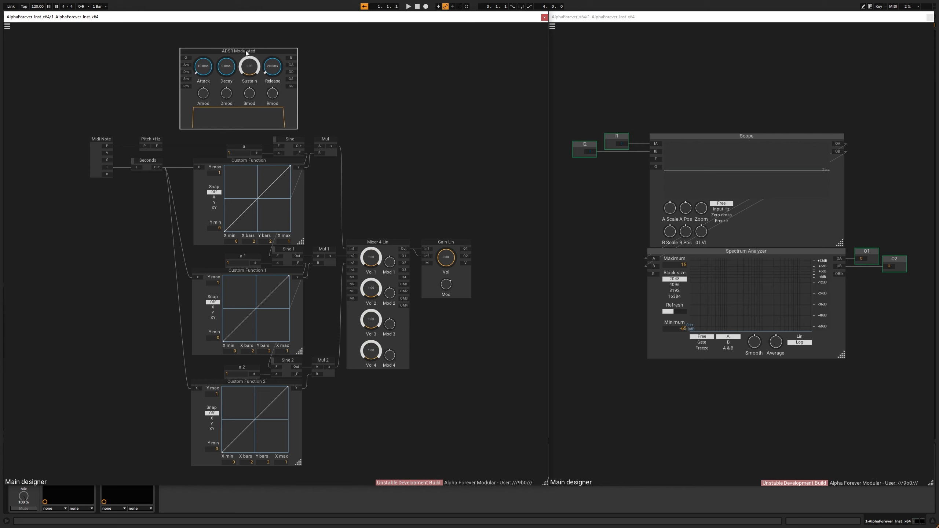
pyautogui.click(246, 161)
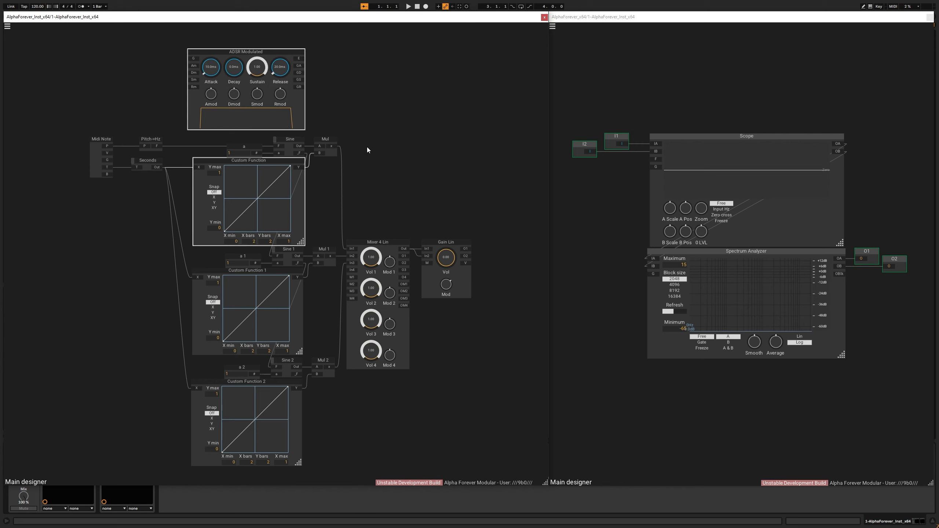
pyautogui.click(185, 126)
pyautogui.moveTo(111, 162); pyautogui.dragTo(192, 58)
pyautogui.moveTo(302, 60); pyautogui.dragTo(423, 263)
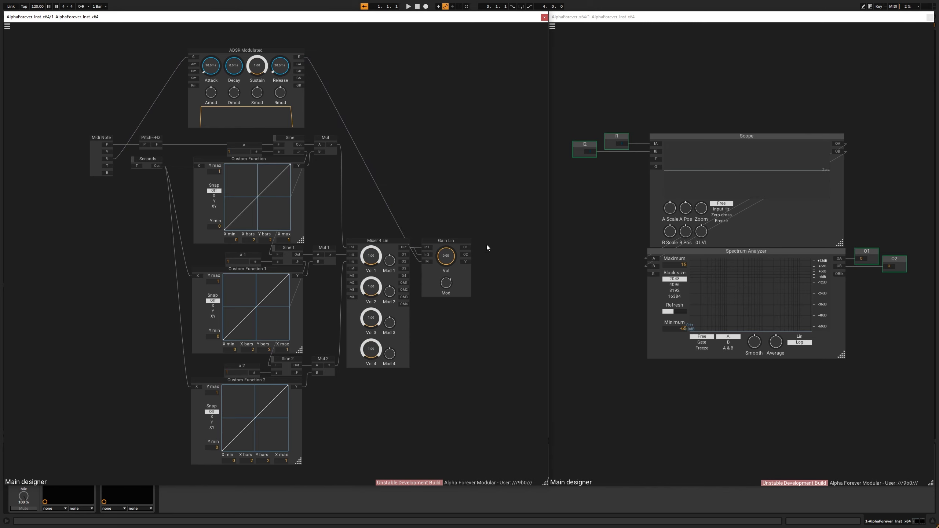
# Add a second Gain Lin fed by both outputs of the first, lower its Vol, and place it next to the first
pyautogui.moveTo(487, 246); pyautogui.dragTo(383, 231)
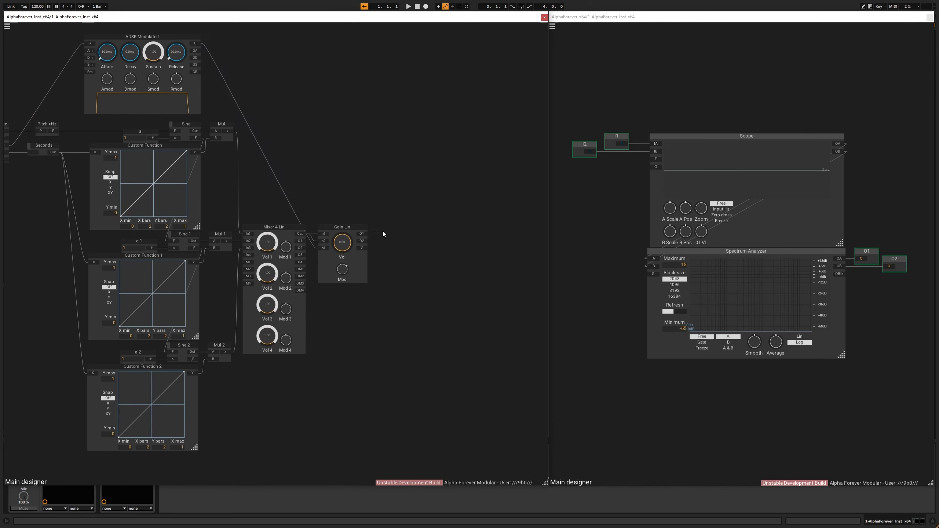
pyautogui.click(363, 234)
pyautogui.write('gai')
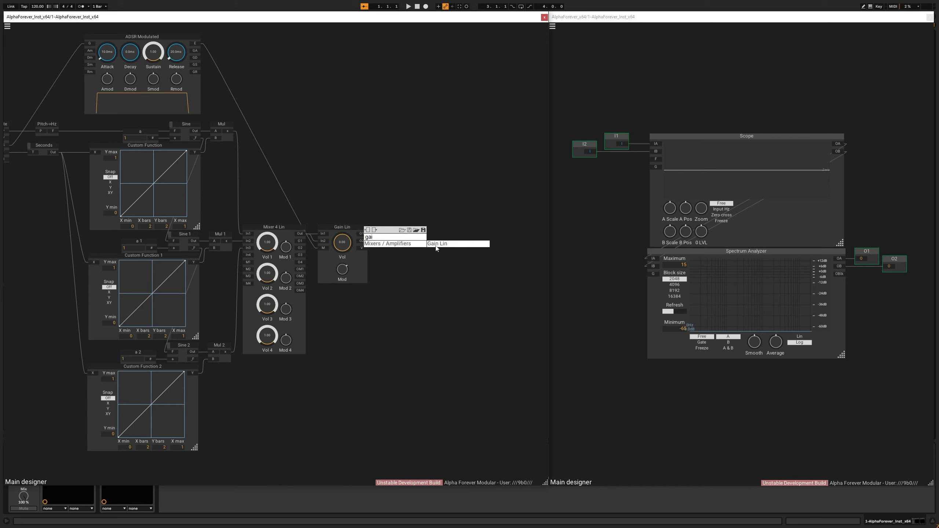
pyautogui.click(436, 245)
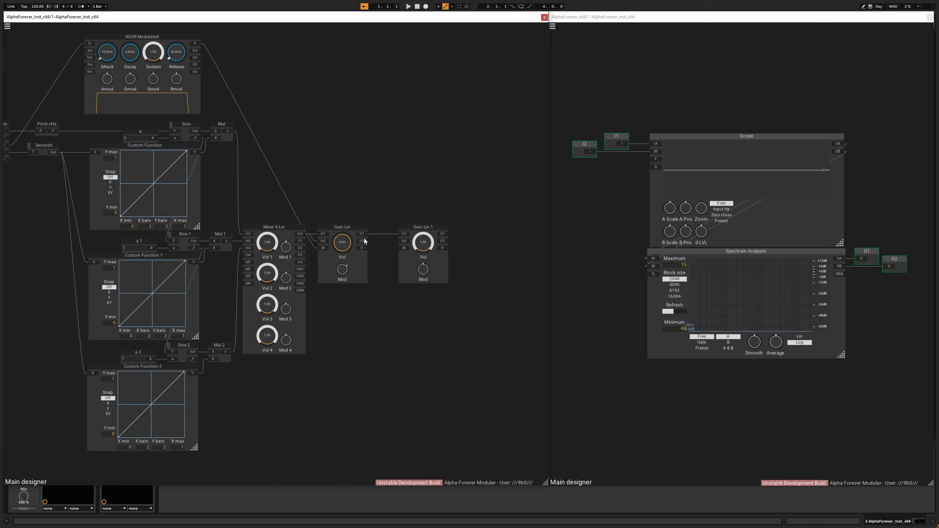
pyautogui.moveTo(406, 242); pyautogui.dragTo(404, 267)
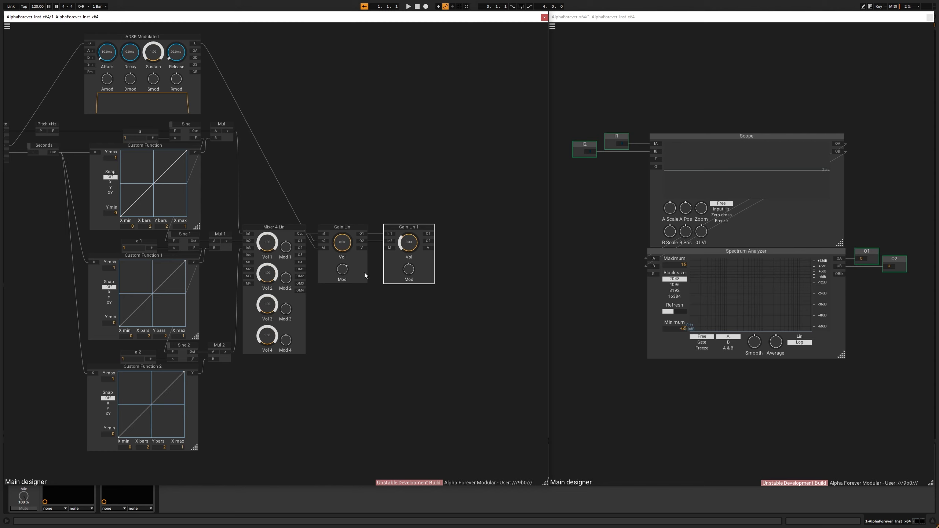
pyautogui.click(396, 183)
pyautogui.moveTo(429, 229); pyautogui.dragTo(417, 230)
# Create patch outputs O1 and O2 from the second Gain Lin's two audio outputs and place them beside it
pyautogui.click(437, 229)
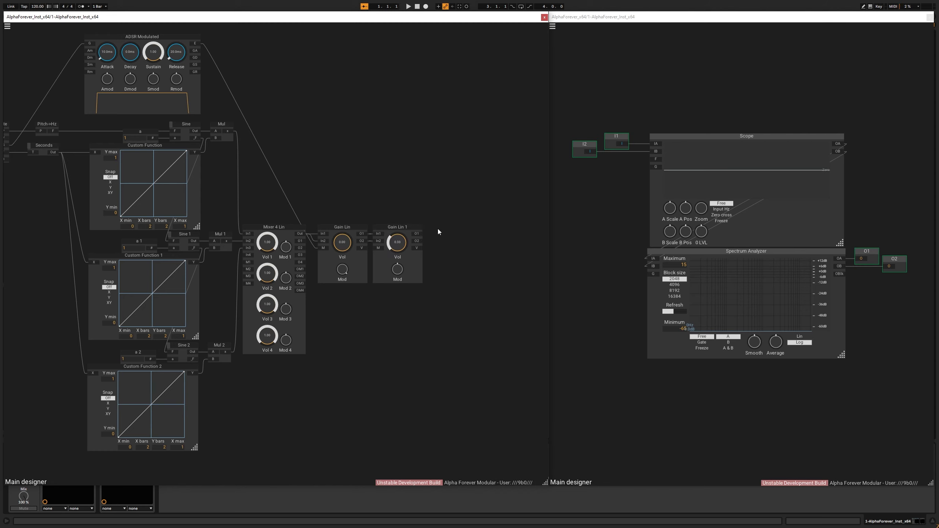
pyautogui.doubleClick(418, 240)
pyautogui.moveTo(453, 237); pyautogui.dragTo(484, 238)
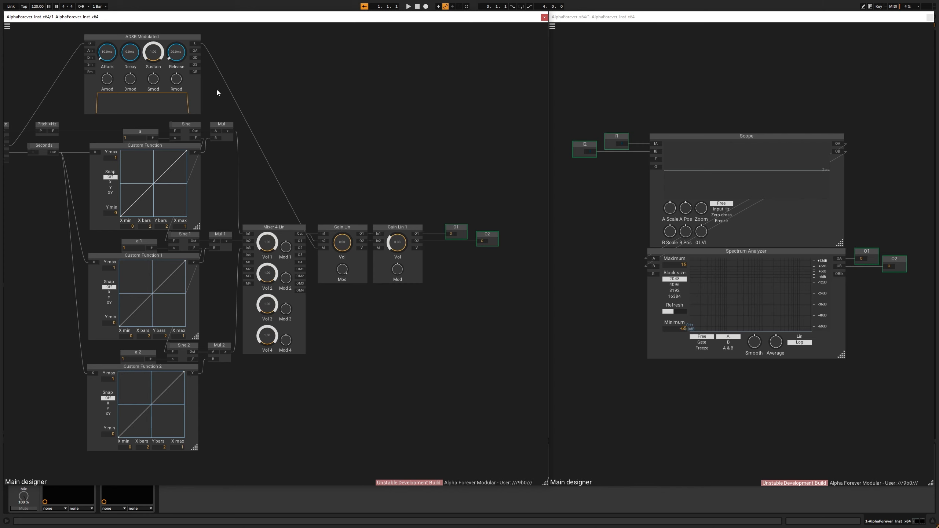
# Shape the first Custom Function as a two-peak zigzag ending at zero, and Custom Function 1 as a two-stage rise falling to zero
pyautogui.moveTo(289, 126); pyautogui.dragTo(362, 140)
pyautogui.scroll(-1, 378, 127)
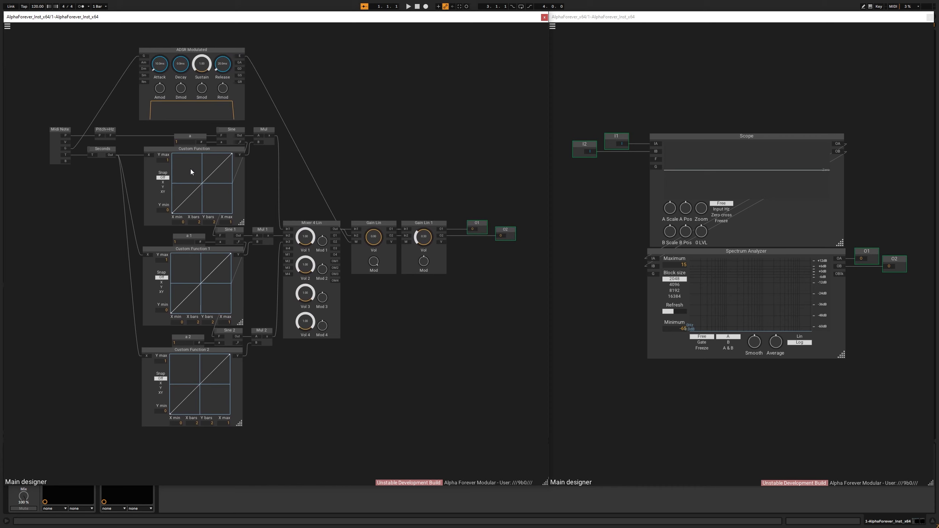
pyautogui.click(182, 155)
pyautogui.click(194, 184)
pyautogui.click(183, 260)
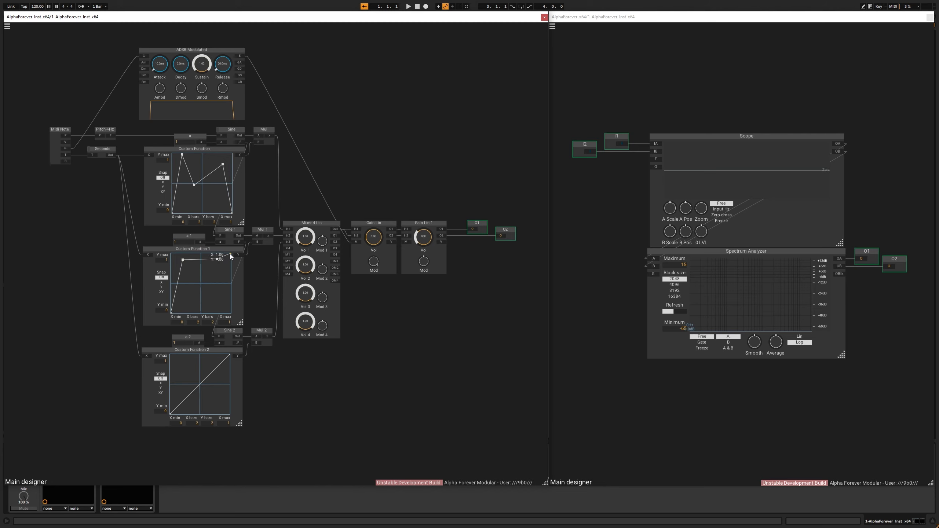
pyautogui.moveTo(217, 261); pyautogui.dragTo(184, 271)
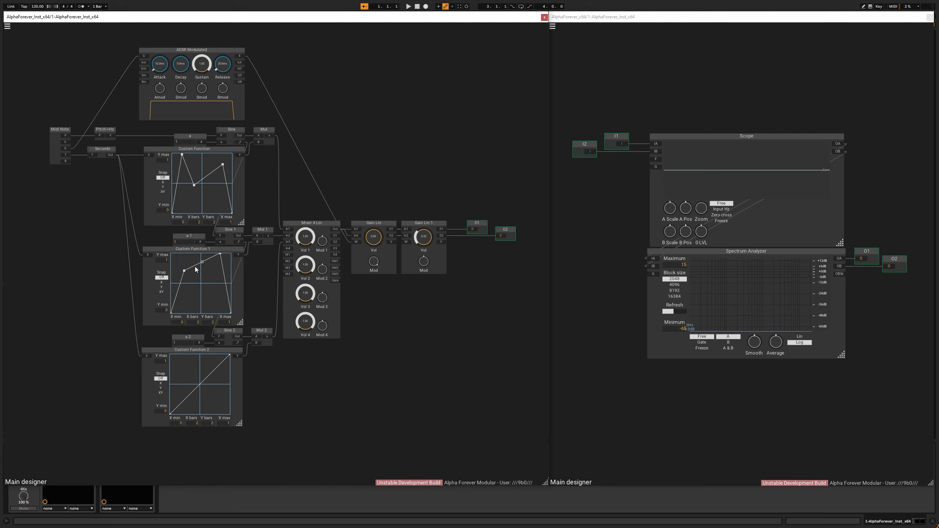
# Shape Custom Function 2 as a curved rise to a central peak, a sagging dip, and a rounded fall to zero
pyautogui.click(189, 366)
pyautogui.moveTo(235, 378); pyautogui.dragTo(233, 416)
pyautogui.moveTo(188, 366); pyautogui.dragTo(197, 343)
pyautogui.moveTo(180, 377); pyautogui.dragTo(176, 360)
pyautogui.moveTo(220, 384); pyautogui.dragTo(230, 345)
# Set X max to 6 on the first Custom Function, 8 on Custom Function 1, and 4 on Custom Function 2
pyautogui.scroll(2, 305, 190)
pyautogui.moveTo(306, 189); pyautogui.dragTo(439, 150)
pyautogui.scroll(2, 402, 157)
pyautogui.moveTo(391, 192); pyautogui.dragTo(395, 131)
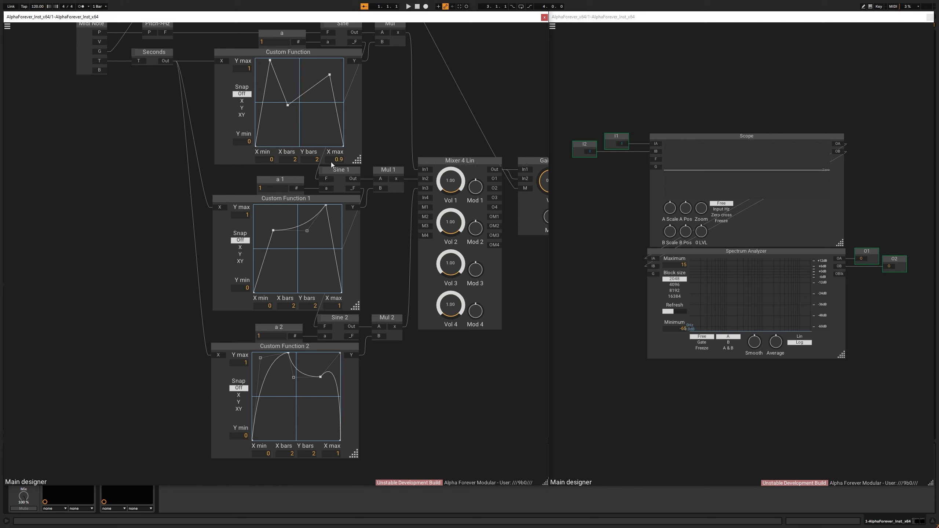
pyautogui.write('6')
pyautogui.press('Return')
pyautogui.write('8')
pyautogui.press('Return')
pyautogui.write('4')
pyautogui.press('Return')
# Set the a 1 constant to 5 and the a 2 constant to 7
pyautogui.moveTo(514, 379); pyautogui.dragTo(424, 385)
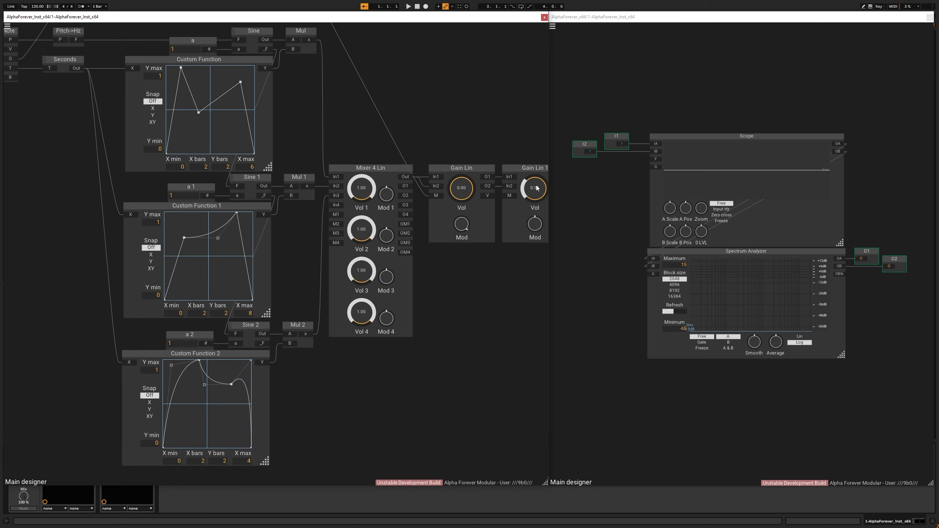
pyautogui.moveTo(477, 268); pyautogui.dragTo(414, 344)
pyautogui.scroll(-3, 447, 283)
pyautogui.scroll(3, 191, 254)
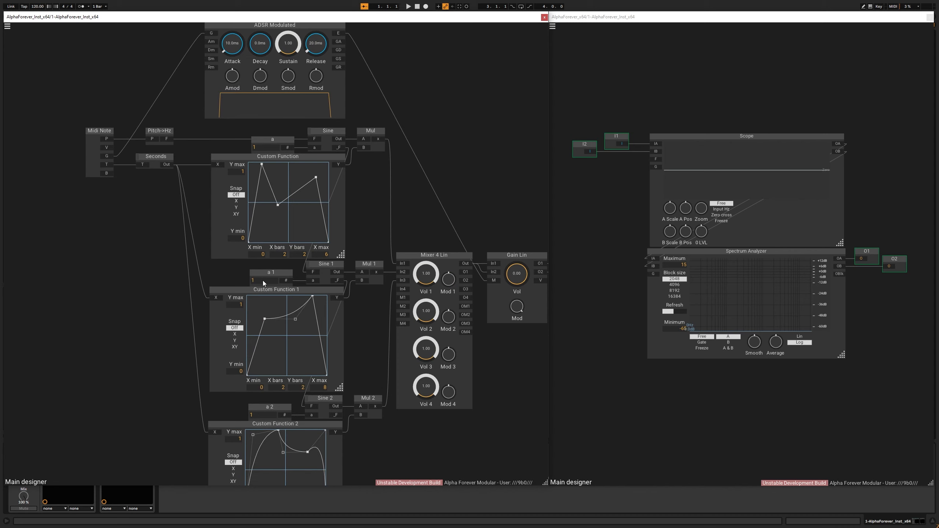
pyautogui.press('Return')
pyautogui.moveTo(167, 365); pyautogui.dragTo(173, 301)
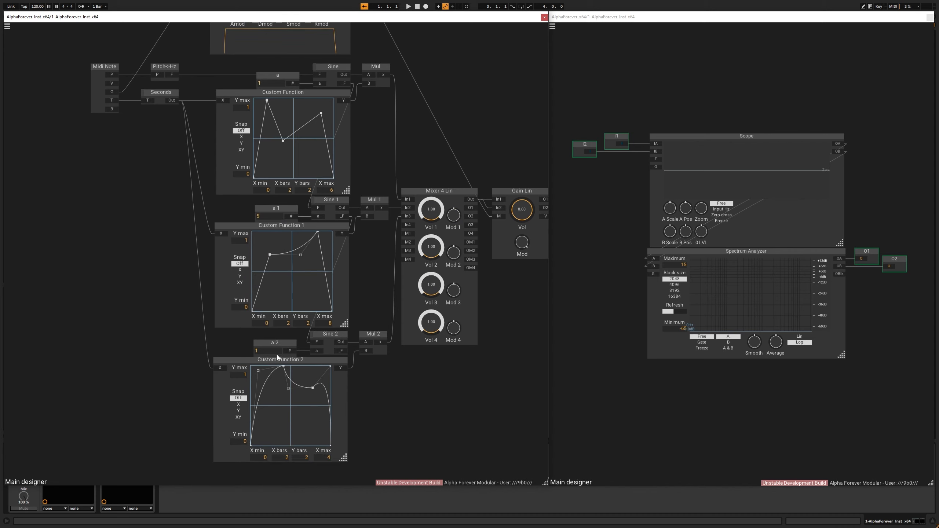
pyautogui.write('7')
pyautogui.press('Return')
pyautogui.moveTo(453, 336); pyautogui.dragTo(437, 391)
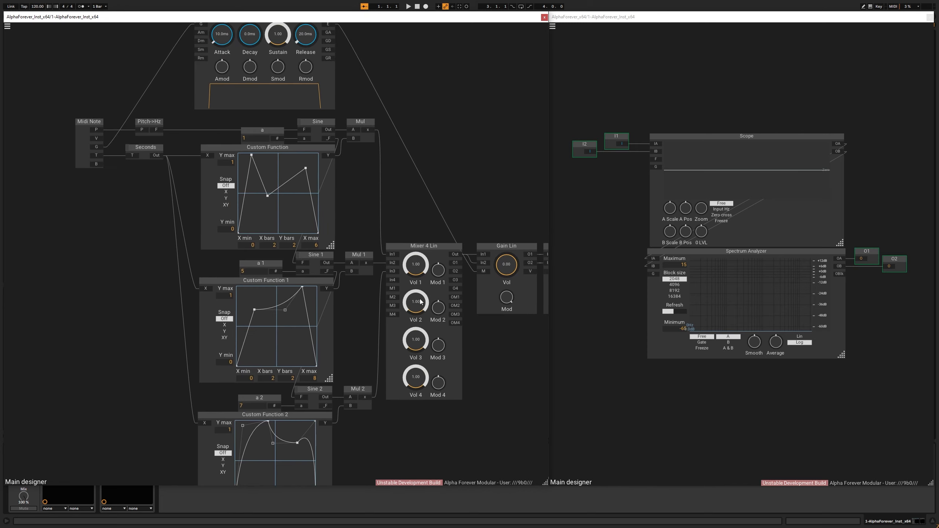
# Set mixer Vol 2 to about 0.61, Vol 3 to about 0.50 and Gain Lin 1 to about 0.37, with the scope on Zero cross
pyautogui.moveTo(420, 301); pyautogui.dragTo(410, 332)
pyautogui.scroll(-3, 413, 393)
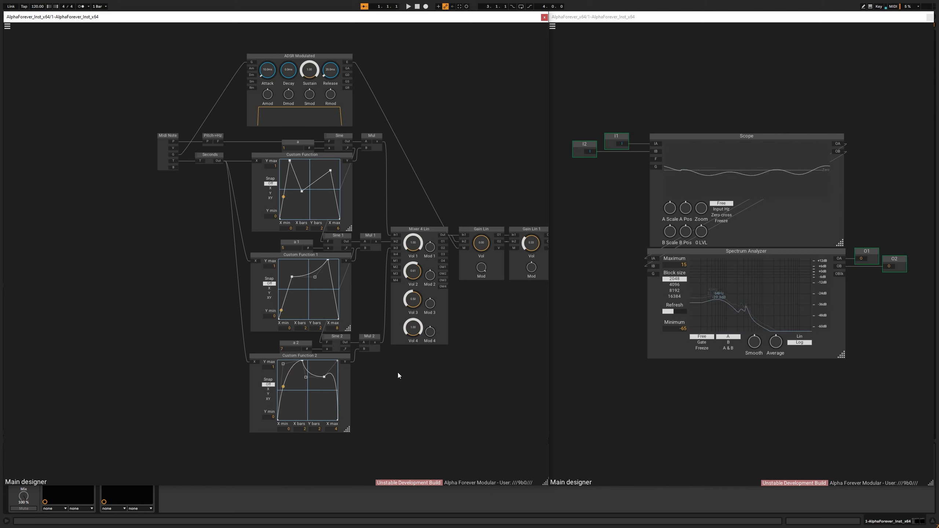
pyautogui.click(733, 215)
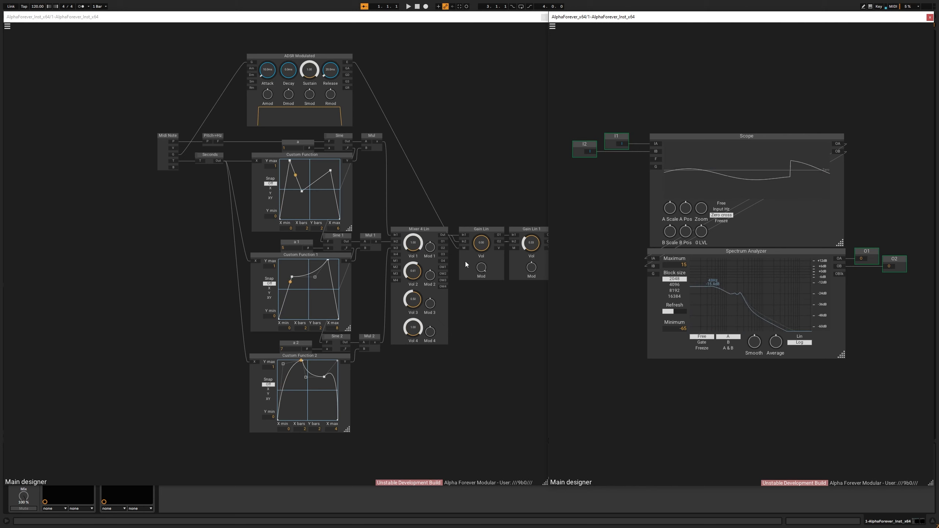
pyautogui.moveTo(535, 246); pyautogui.dragTo(541, 237)
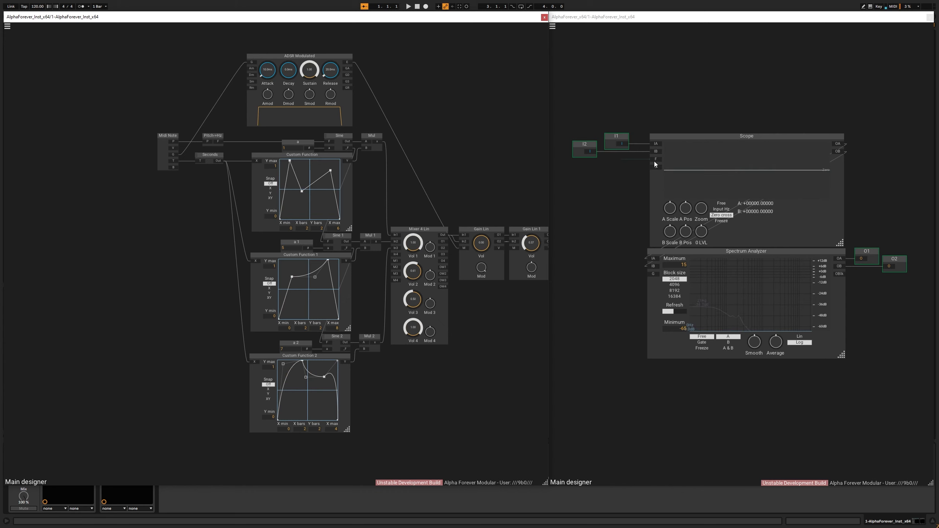
# Add a constant to the scope's F input and switch the scope's sync mode to Input Hz
pyautogui.moveTo(653, 157); pyautogui.dragTo(626, 156)
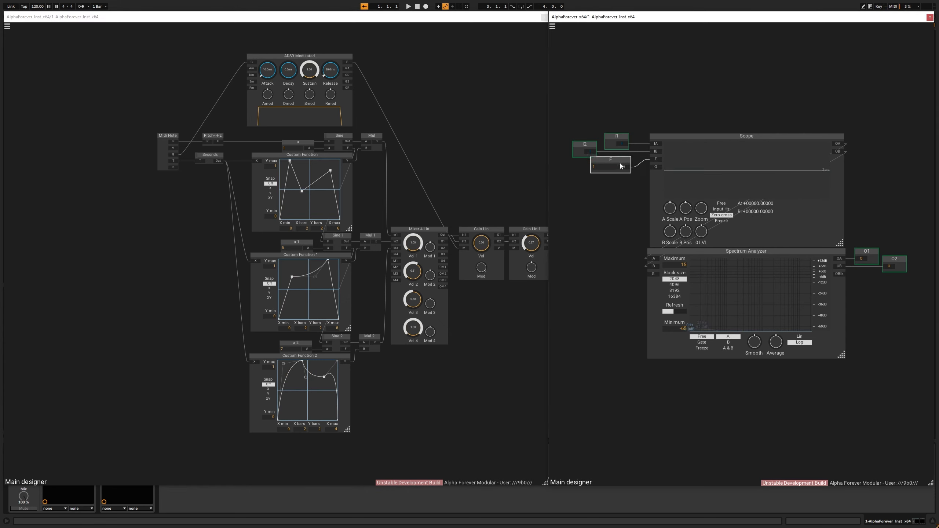
pyautogui.click(721, 209)
pyautogui.click(474, 371)
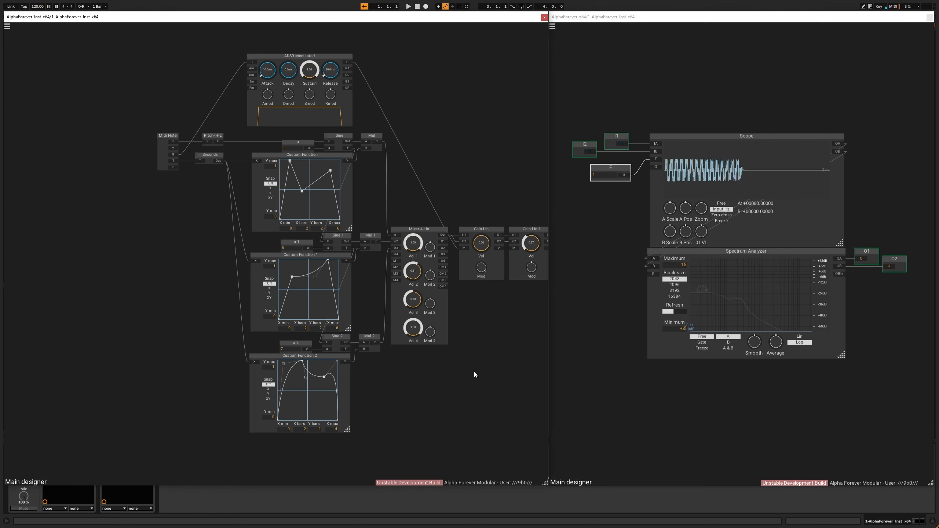
# Lengthen the ADSR's release and attack times for a slow fade in and out
pyautogui.moveTo(333, 75); pyautogui.dragTo(333, 62)
pyautogui.moveTo(270, 75); pyautogui.dragTo(271, 62)
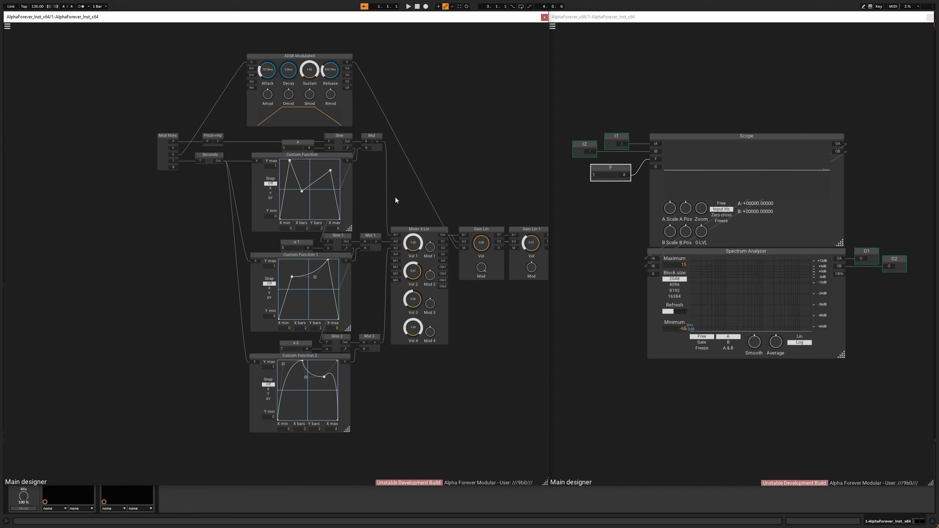
# Shift the three Mul modules, mixer, gain modules and outputs away from the oscillators to make room for new modules
pyautogui.moveTo(395, 197); pyautogui.dragTo(369, 189)
pyautogui.rightClick(371, 389)
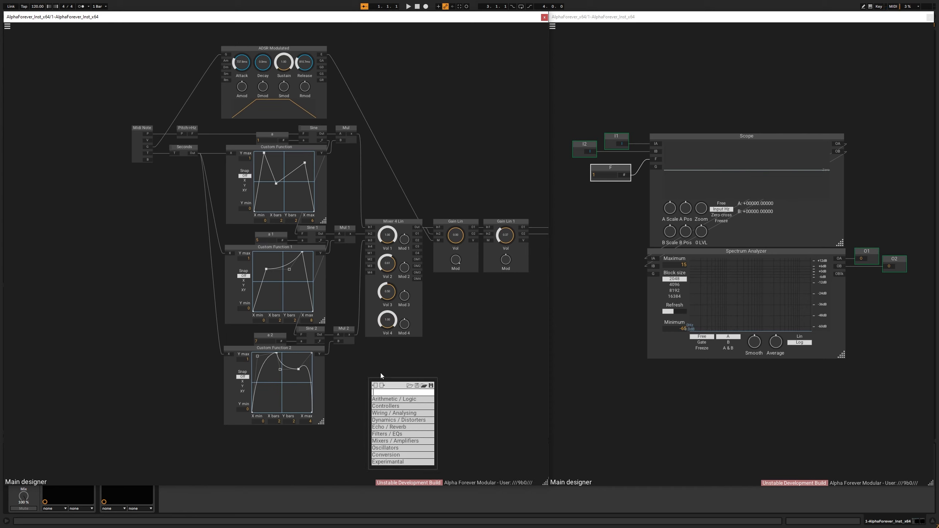
pyautogui.click(417, 196)
pyautogui.moveTo(333, 124); pyautogui.dragTo(557, 399)
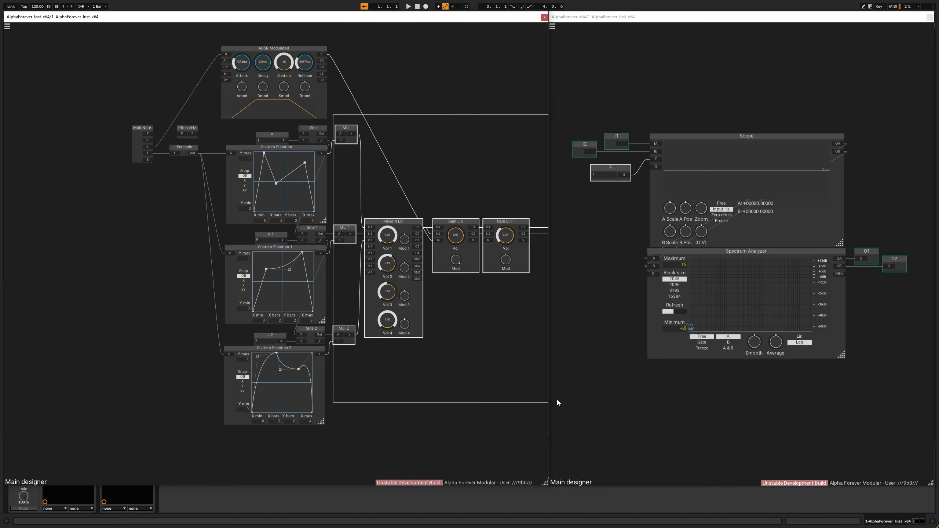
pyautogui.scroll(-2, 491, 331)
pyautogui.moveTo(485, 153); pyautogui.dragTo(265, 388)
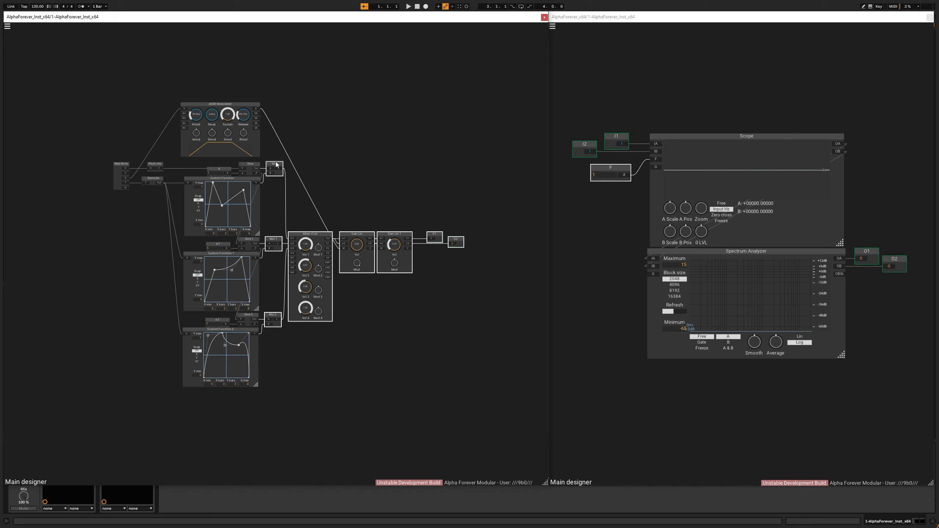
pyautogui.moveTo(276, 162); pyautogui.dragTo(313, 162)
pyautogui.click(296, 200)
# Insert a Chebyshev distorter into the connection between Sine 1 and Mul 1, placed just before Mul 1
pyautogui.scroll(4, 286, 231)
pyautogui.moveTo(286, 232); pyautogui.dragTo(285, 184)
pyautogui.rightClick(315, 203)
pyautogui.write('cheb')
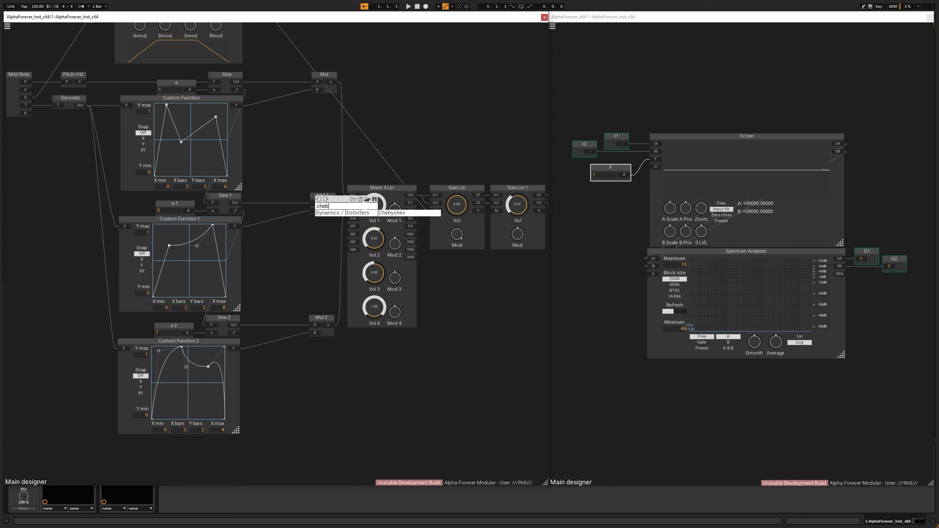
pyautogui.click(390, 212)
pyautogui.moveTo(264, 196); pyautogui.dragTo(290, 200)
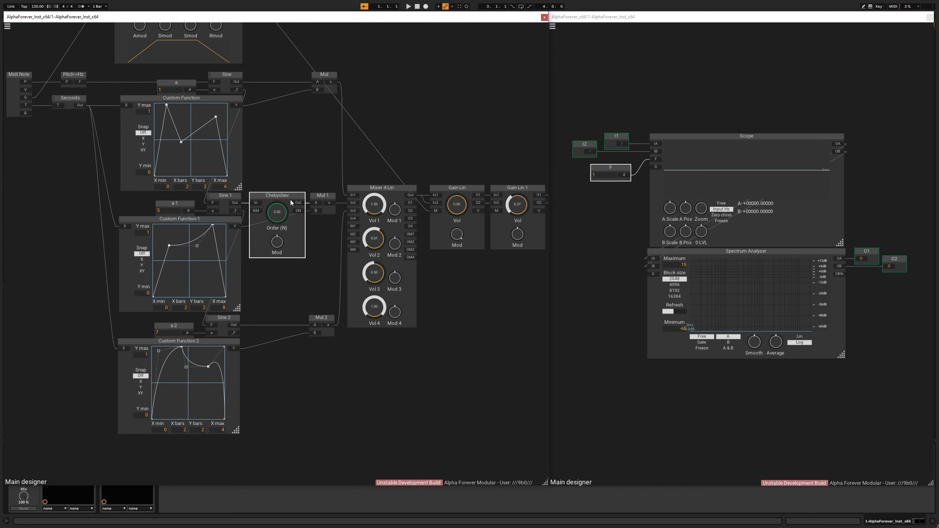
pyautogui.click(319, 278)
# Insert a second Chebyshev distorter into the connection between Sine 2 and Mul 2
pyautogui.rightClick(315, 324)
pyautogui.write('cheb')
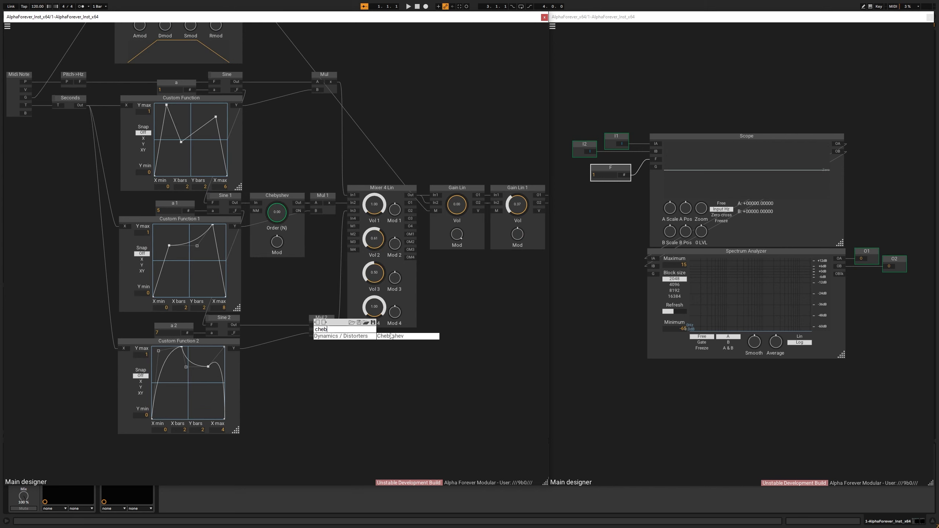
pyautogui.click(390, 336)
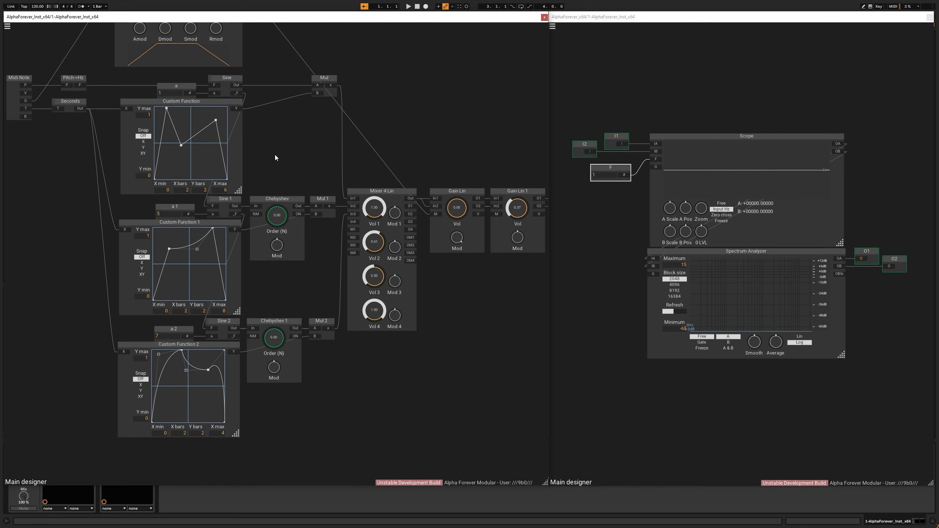
# Add a Re-scaler GUI module beneath Custom Function 2 and align their right edges
pyautogui.moveTo(286, 167); pyautogui.dragTo(372, 72)
pyautogui.rightClick(221, 358)
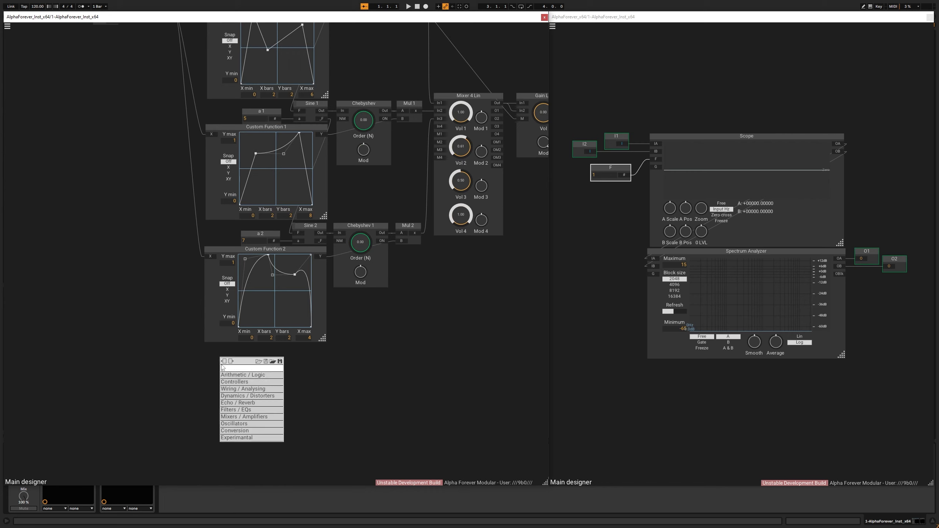
pyautogui.write('resc')
pyautogui.click(306, 382)
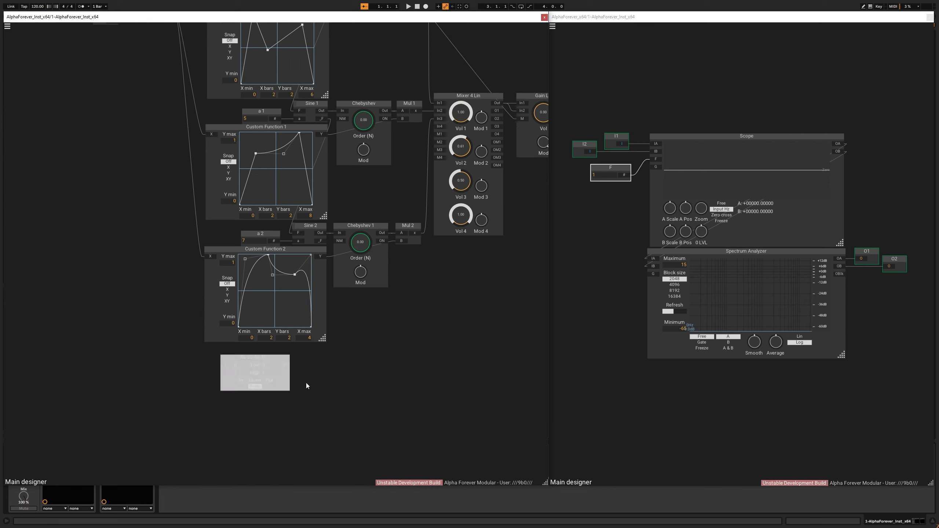
pyautogui.moveTo(277, 359); pyautogui.dragTo(321, 339)
pyautogui.keyDown('shift'); pyautogui.click(322, 319); pyautogui.keyUp('shift')
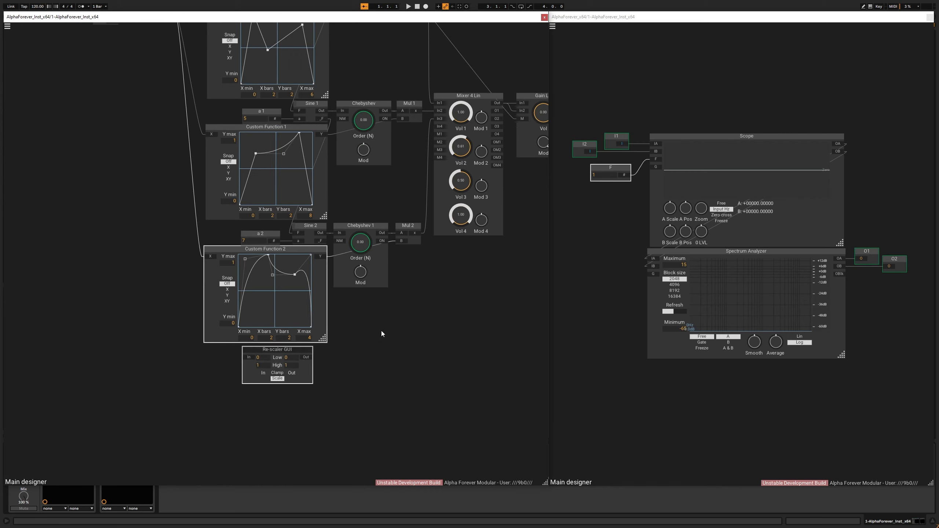
pyautogui.hotkey('ctrl', 'Right')
pyautogui.click(381, 330)
# Add an LFO Triangle beside the Re-scaler GUI and wire its output to the re-scaler's input
pyautogui.rightClick(158, 368)
pyautogui.write('lfo')
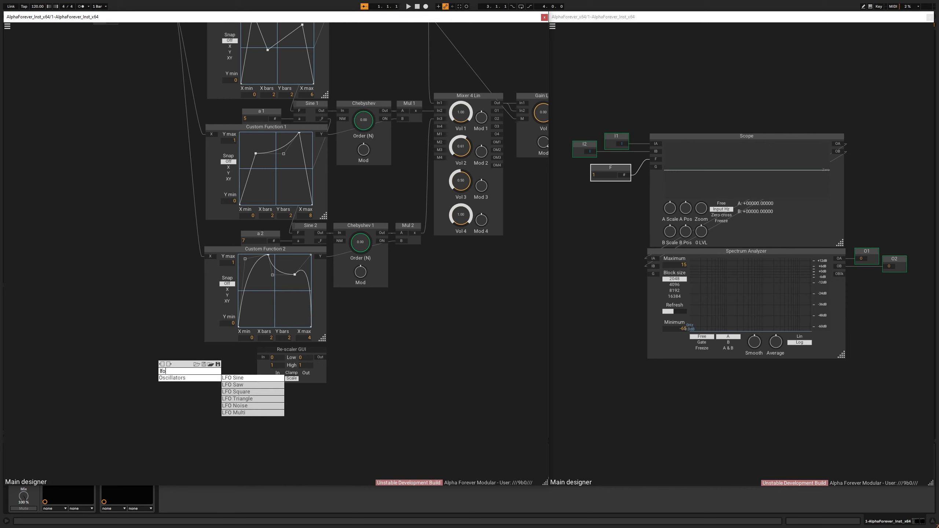
pyautogui.click(234, 399)
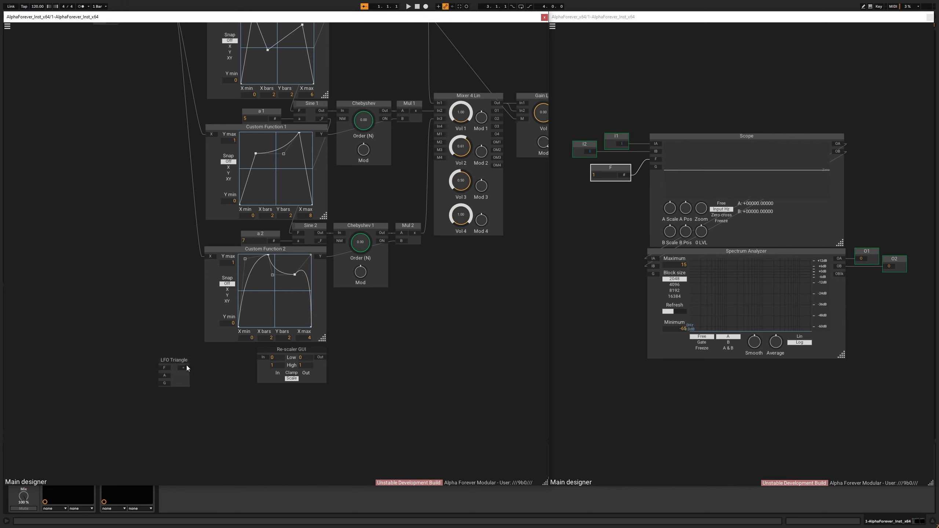
pyautogui.moveTo(185, 367); pyautogui.dragTo(263, 358)
pyautogui.moveTo(181, 360); pyautogui.dragTo(240, 350)
# Attach constants to the F and A inputs of the LFO Triangle
pyautogui.click(171, 350)
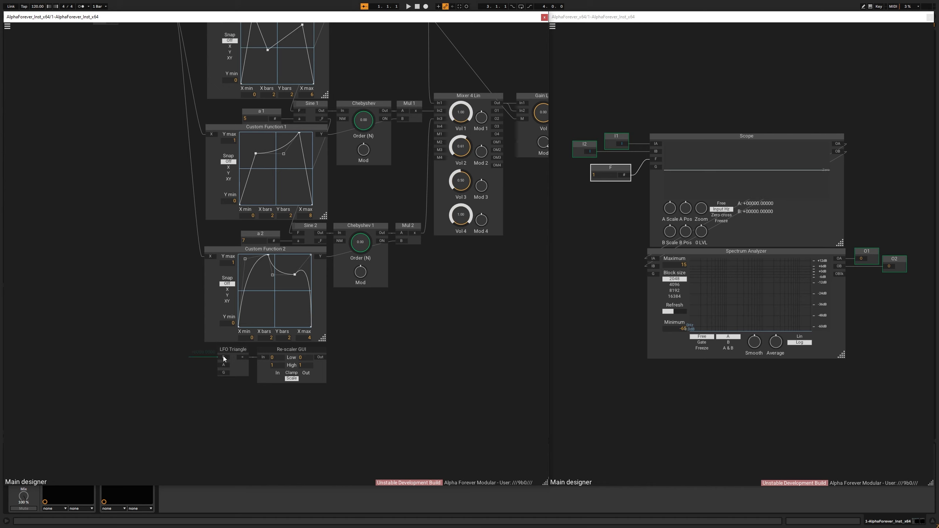
pyautogui.doubleClick(223, 357)
pyautogui.doubleClick(224, 365)
# Duplicate the A and F constants, LFO Triangle and Re-scaler GUI, placing the copies directly beneath the originals
pyautogui.moveTo(67, 394); pyautogui.dragTo(365, 338)
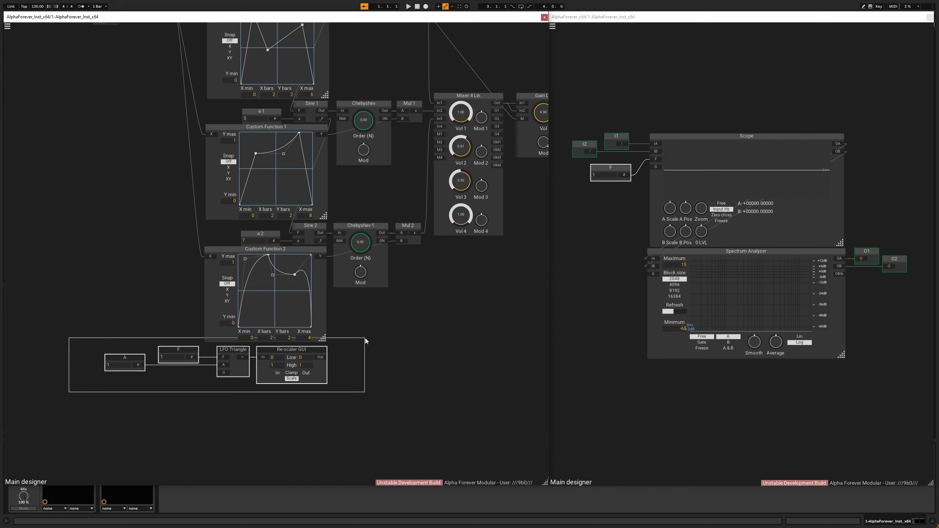
pyautogui.hotkey('ctrl', 'c')
pyautogui.hotkey('ctrl', 'v')
pyautogui.moveTo(280, 391); pyautogui.dragTo(278, 392)
pyautogui.click(373, 348)
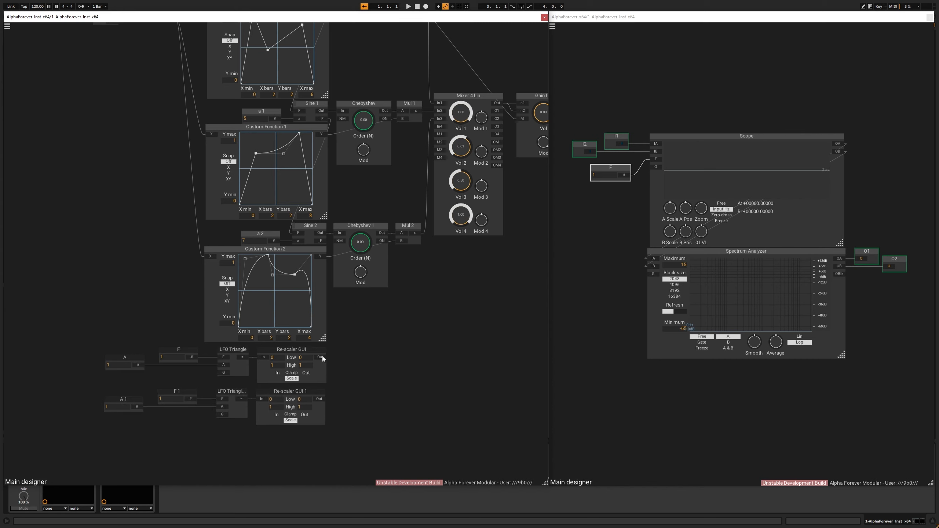
# Wire the Re-scaler GUI output to Chebyshev's NM input and the Re-scaler GUI 1 output to Chebyshev 1's NM input
pyautogui.moveTo(322, 356); pyautogui.dragTo(339, 118)
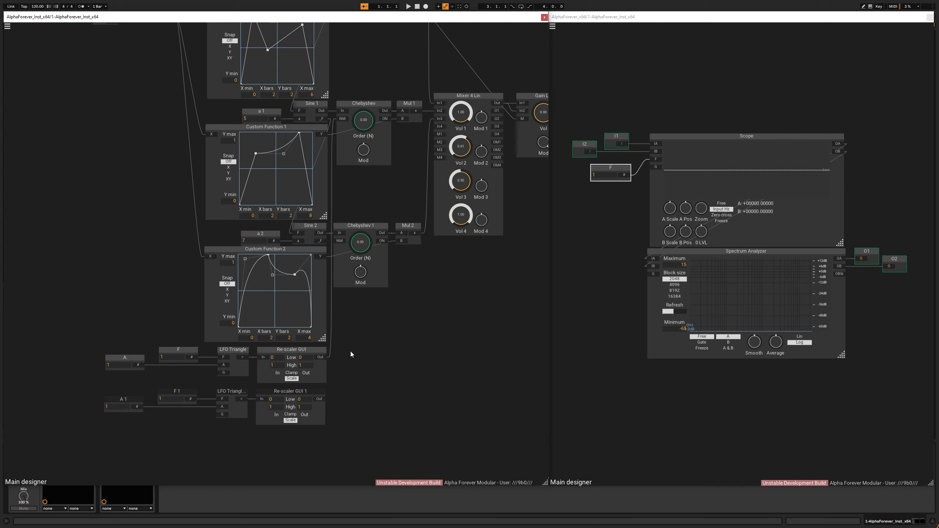
pyautogui.moveTo(319, 399); pyautogui.dragTo(339, 241)
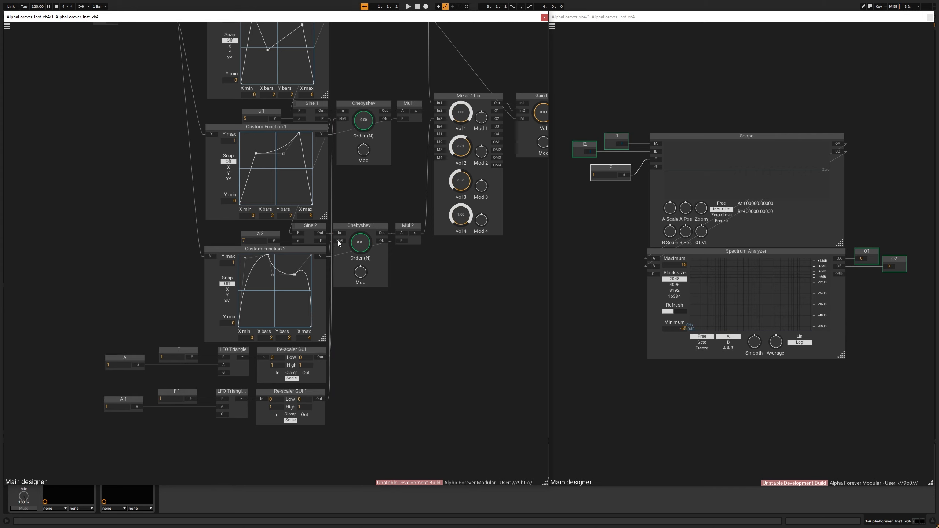
# Set the LFO frequency constants to 0.03 for F and 0.0278 for F 1
pyautogui.moveTo(406, 335); pyautogui.dragTo(409, 332)
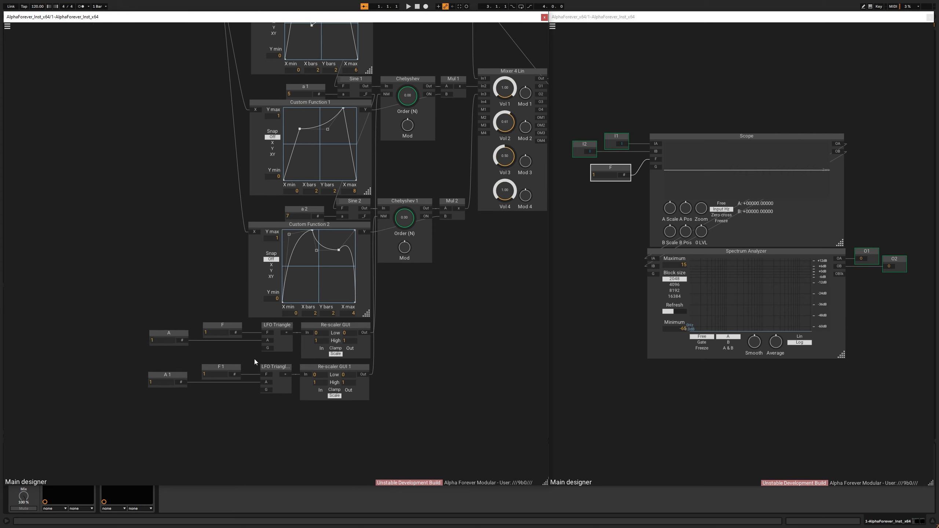
pyautogui.write('0.03')
pyautogui.press('Return')
pyautogui.write('0.0278')
pyautogui.press('Return')
# Set the output High value to 5 on Re-scaler GUI and 7 on Re-scaler GUI 1
pyautogui.moveTo(389, 343); pyautogui.dragTo(333, 370)
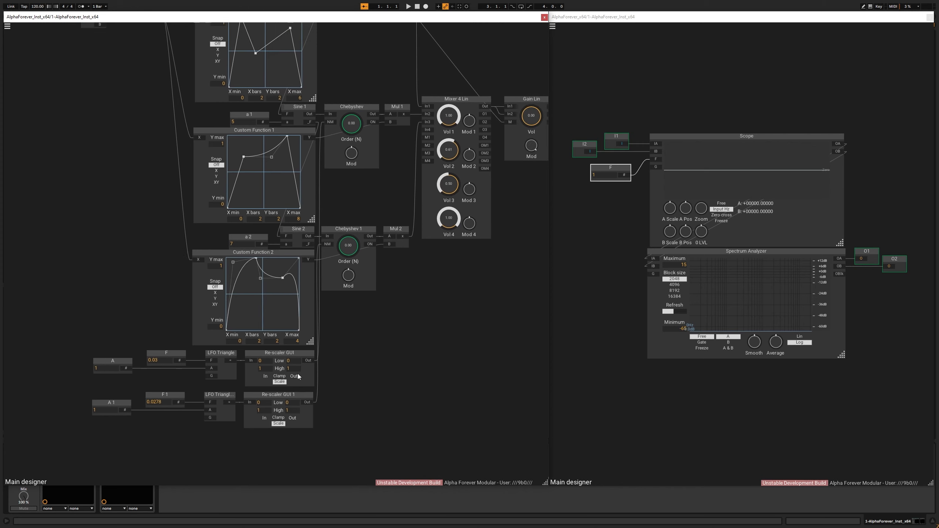
pyautogui.click(295, 369)
pyautogui.write('5')
pyautogui.press('Return')
pyautogui.click(291, 409)
pyautogui.press('Return')
# Turn up the Mod amount on Chebyshev 1 and on the first Chebyshev
pyautogui.moveTo(348, 277); pyautogui.dragTo(354, 241)
pyautogui.moveTo(350, 156); pyautogui.dragTo(353, 149)
# Reshape Custom Function 2 into a low curved rise to a late peak, followed by a steep curved fall to zero
pyautogui.moveTo(432, 299); pyautogui.dragTo(424, 316)
pyautogui.scroll(-1, 415, 294)
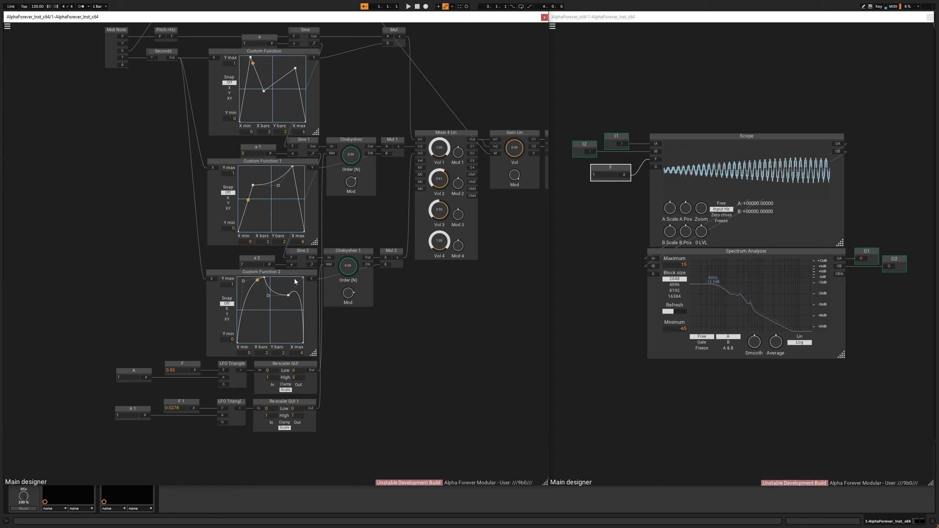
pyautogui.moveTo(287, 295); pyautogui.dragTo(260, 318)
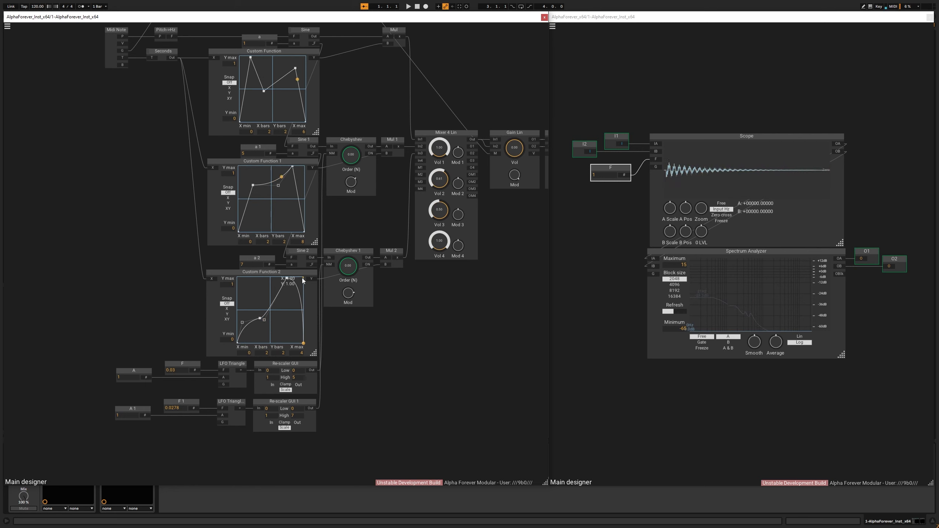
pyautogui.moveTo(302, 278); pyautogui.dragTo(273, 355)
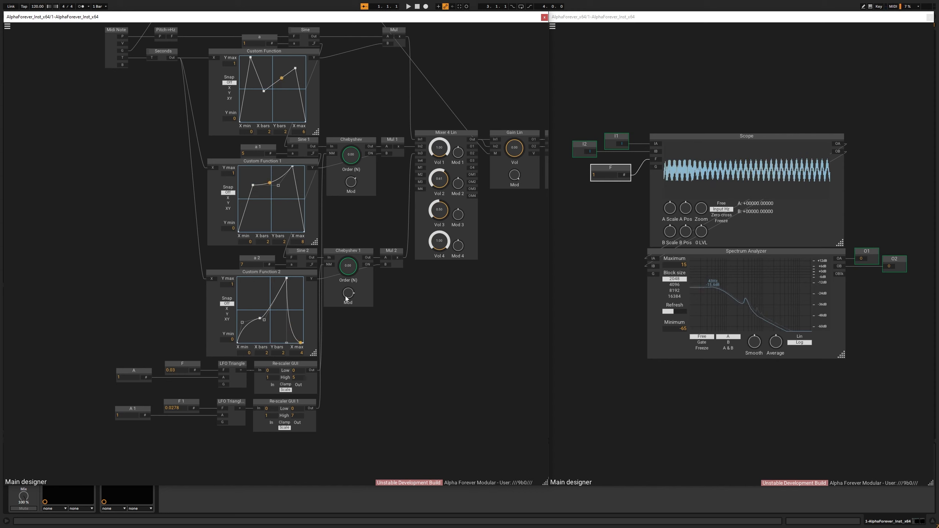
# Set the a 2 constant to 3
pyautogui.doubleClick(256, 265)
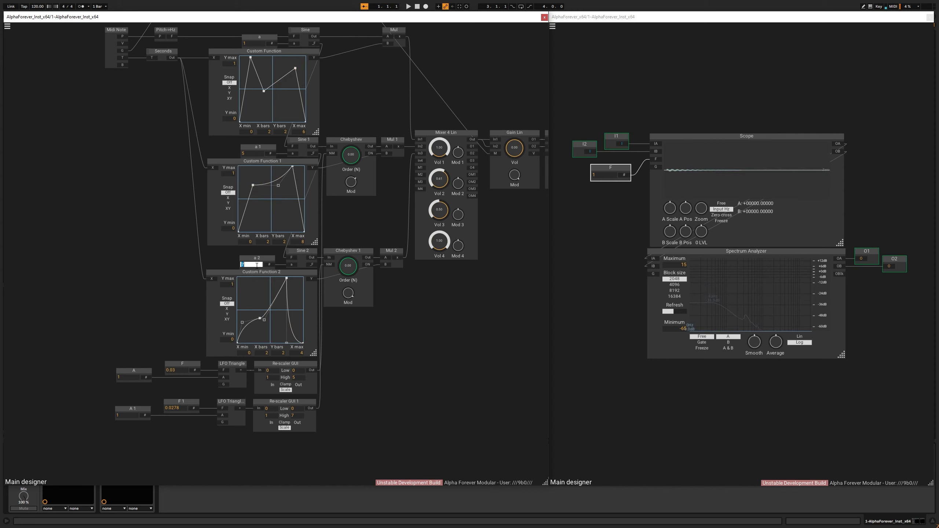
pyautogui.write('3')
pyautogui.press('Return')
# Set the F 1 constant of the second LFO Triangle to 0.0578
pyautogui.moveTo(438, 308); pyautogui.dragTo(437, 348)
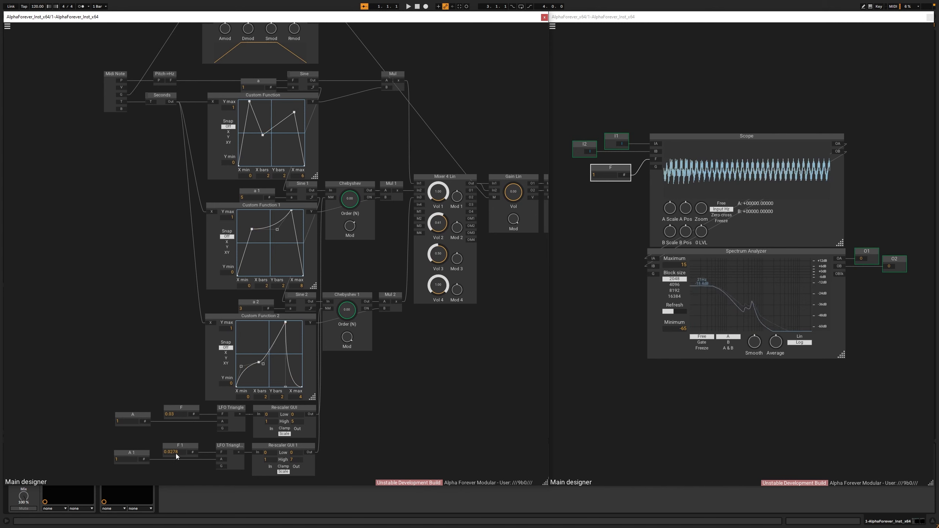
pyautogui.moveTo(176, 453); pyautogui.dragTo(180, 451)
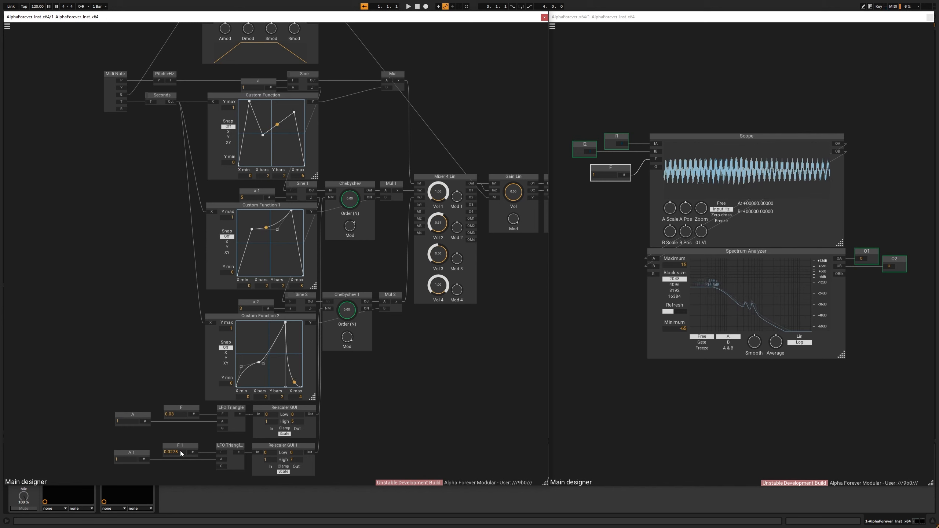
pyautogui.moveTo(182, 451); pyautogui.dragTo(182, 448)
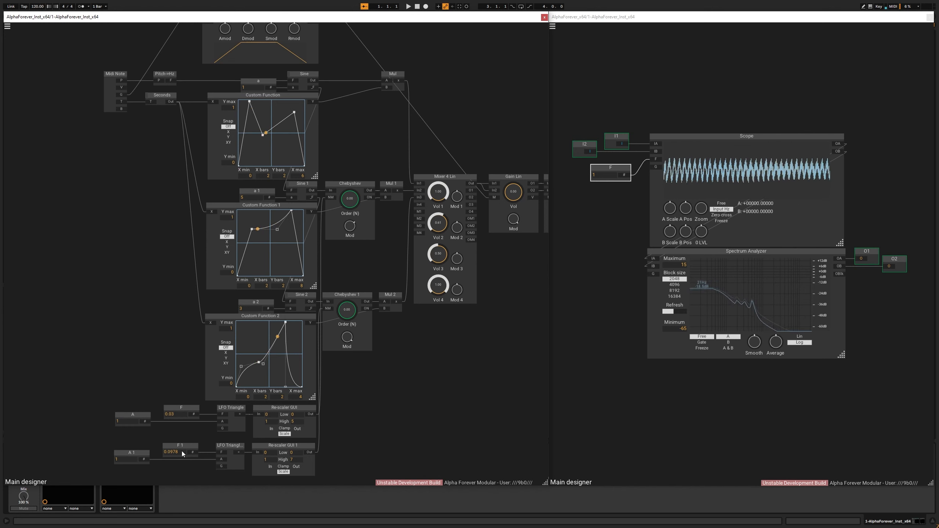
pyautogui.moveTo(182, 451); pyautogui.dragTo(182, 452)
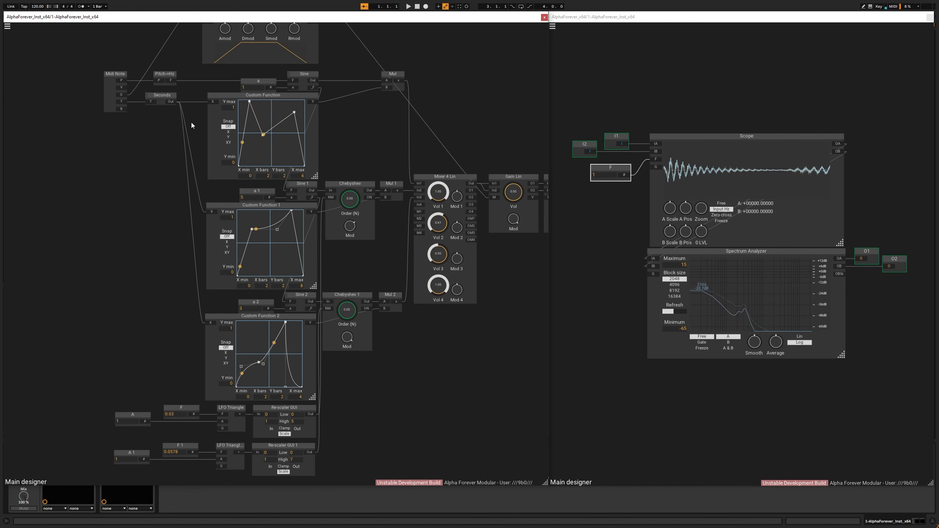
# Check the polyphony, voice and unison settings, and bring the whole patch into view
pyautogui.click(7, 26)
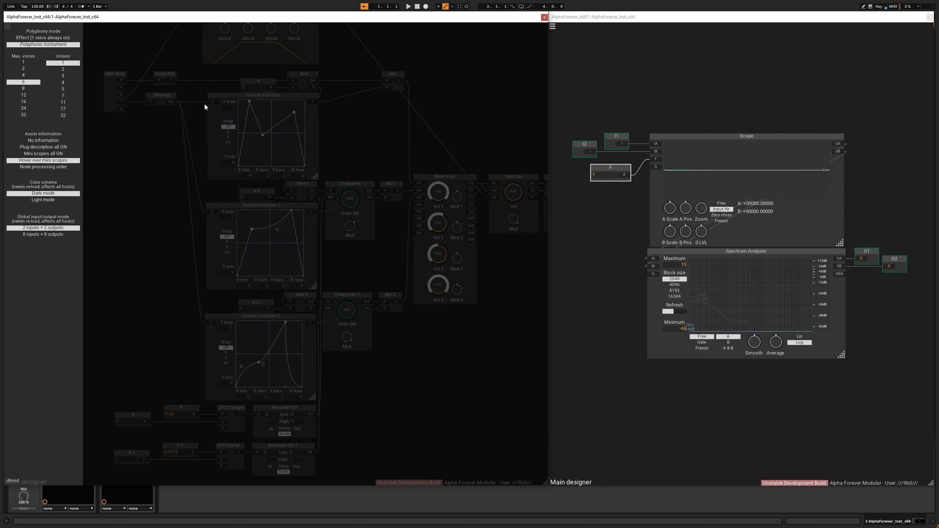
pyautogui.click(371, 120)
pyautogui.scroll(-4, 390, 164)
pyautogui.moveTo(390, 164); pyautogui.dragTo(304, 187)
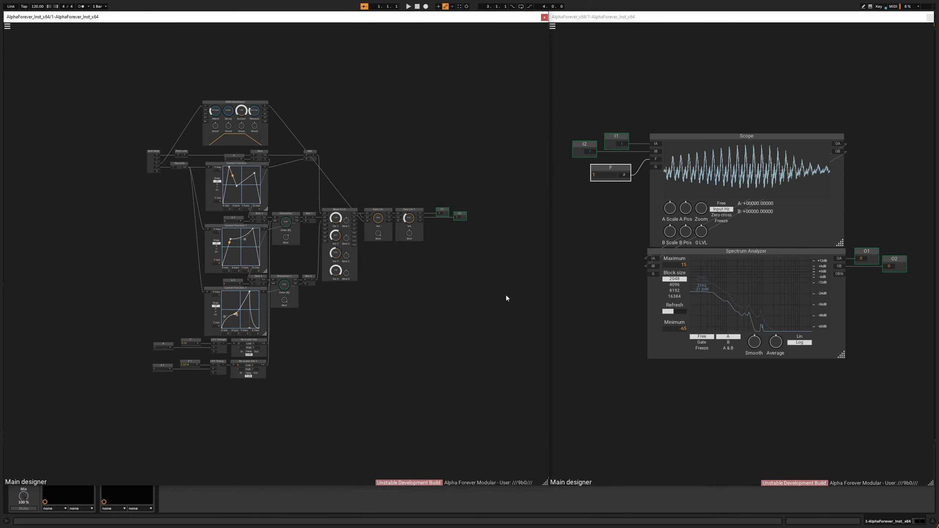
# Clear the effect patch by deleting the Scope, the Spectrum Analyzer, the constant and all inputs and outputs
pyautogui.click(592, 216)
pyautogui.moveTo(638, 120); pyautogui.dragTo(853, 377)
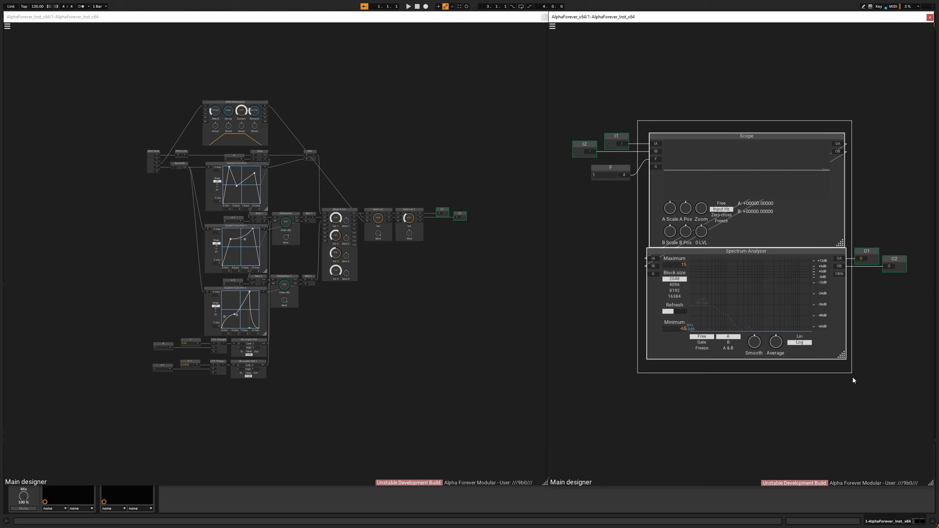
pyautogui.press('Delete')
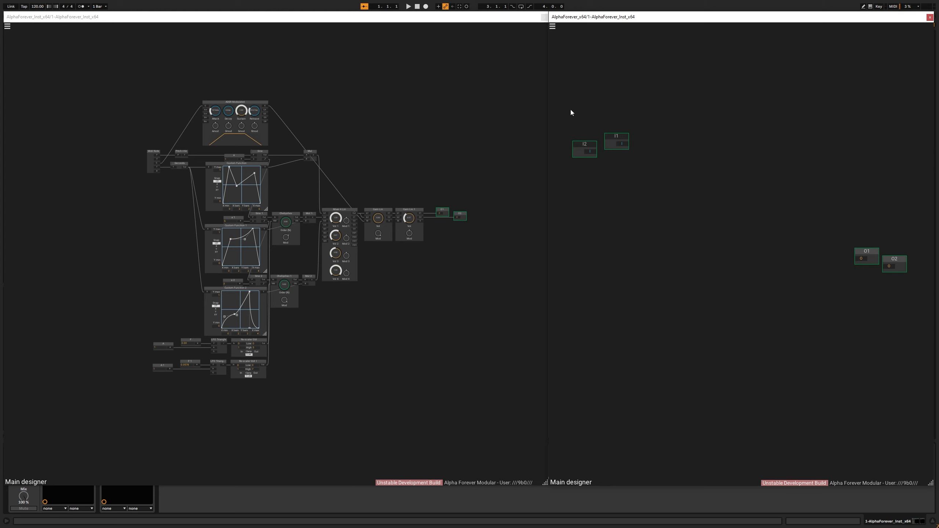
pyautogui.hotkey('ctrl', 'a')
pyautogui.press('Delete')
# Add a Reverb module to the empty effect patch
pyautogui.rightClick(684, 164)
pyautogui.write('reverb')
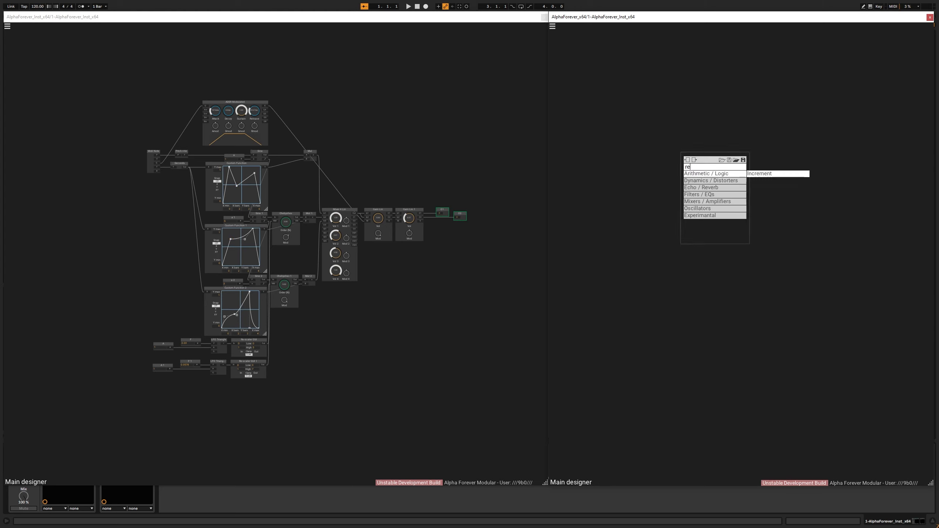
pyautogui.click(750, 175)
pyautogui.scroll(1, 649, 178)
pyautogui.moveTo(676, 170); pyautogui.dragTo(645, 200)
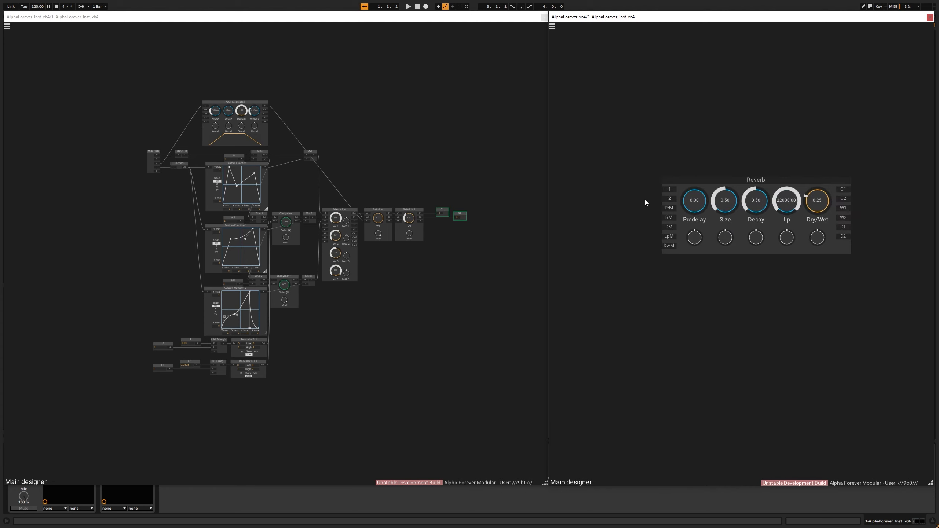
# Create inputs I1 and I2 and outputs O1 and O2 on the Reverb, and set Decay to 0.91 and Dry/Wet to 1.00
pyautogui.doubleClick(666, 189)
pyautogui.doubleClick(666, 199)
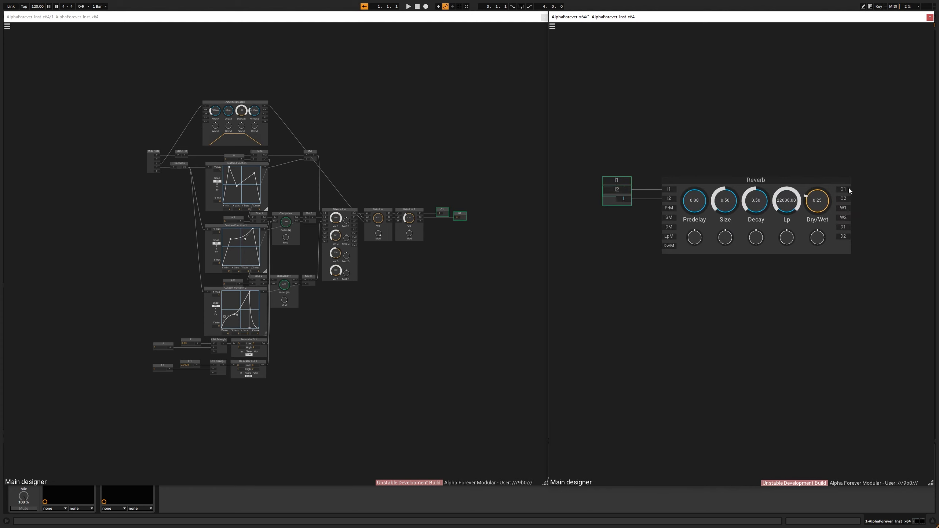
pyautogui.doubleClick(848, 189)
pyautogui.doubleClick(848, 199)
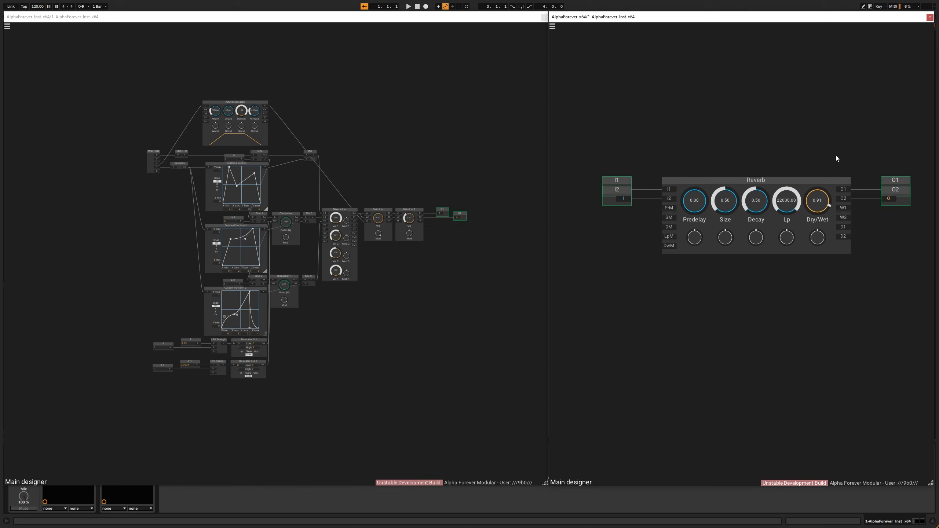
pyautogui.moveTo(754, 201); pyautogui.dragTo(765, 181)
# Insert a Stereo Track between the Reverb and the outputs, aligned with the Reverb, and spread O1 and O2 apart
pyautogui.moveTo(756, 158); pyautogui.dragTo(601, 174)
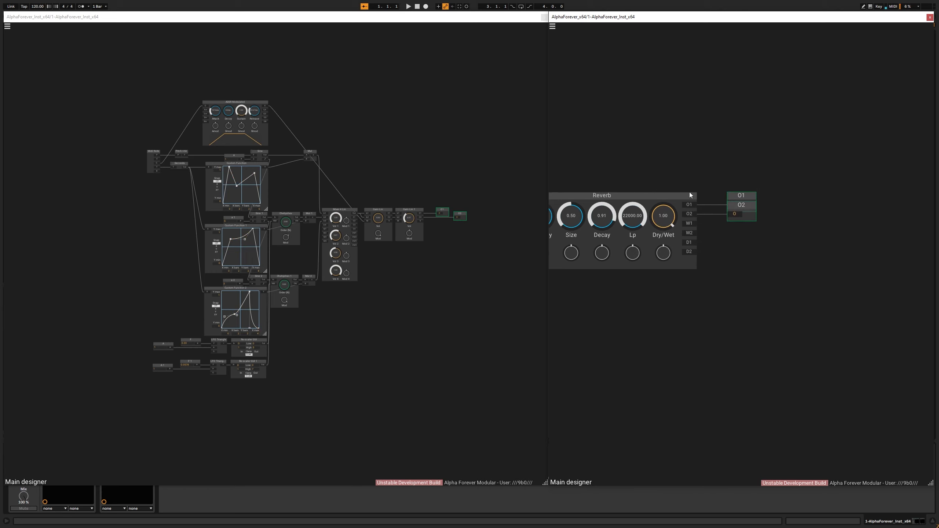
pyautogui.moveTo(718, 166); pyautogui.dragTo(788, 253)
pyautogui.moveTo(740, 203); pyautogui.dragTo(843, 204)
pyautogui.rightClick(790, 194)
pyautogui.write('stere')
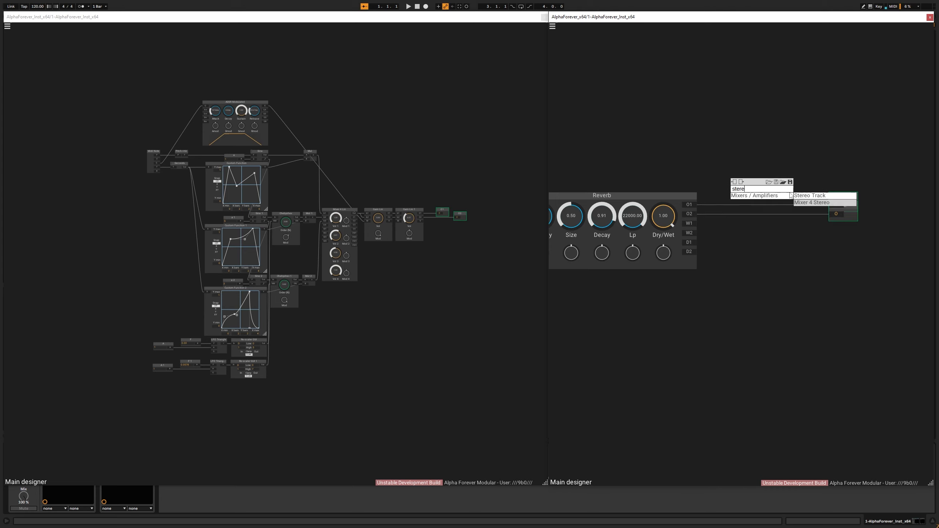
pyautogui.click(810, 195)
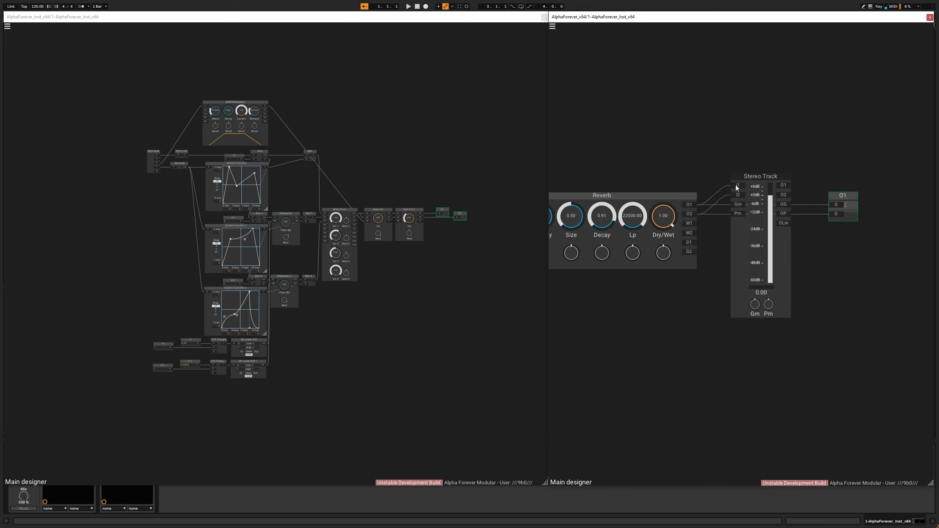
pyautogui.moveTo(735, 185); pyautogui.dragTo(736, 206)
pyautogui.moveTo(838, 205); pyautogui.dragTo(860, 207)
pyautogui.click(810, 162)
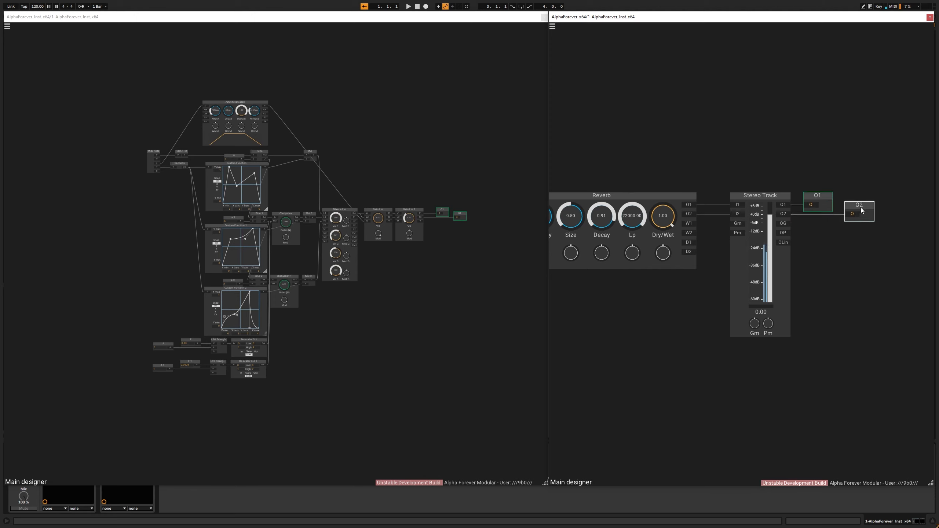
# Lower the Stereo Track's gain to -6.28 dB
pyautogui.moveTo(759, 166); pyautogui.dragTo(855, 167)
pyautogui.scroll(-1, 857, 166)
pyautogui.moveTo(887, 208); pyautogui.dragTo(888, 211)
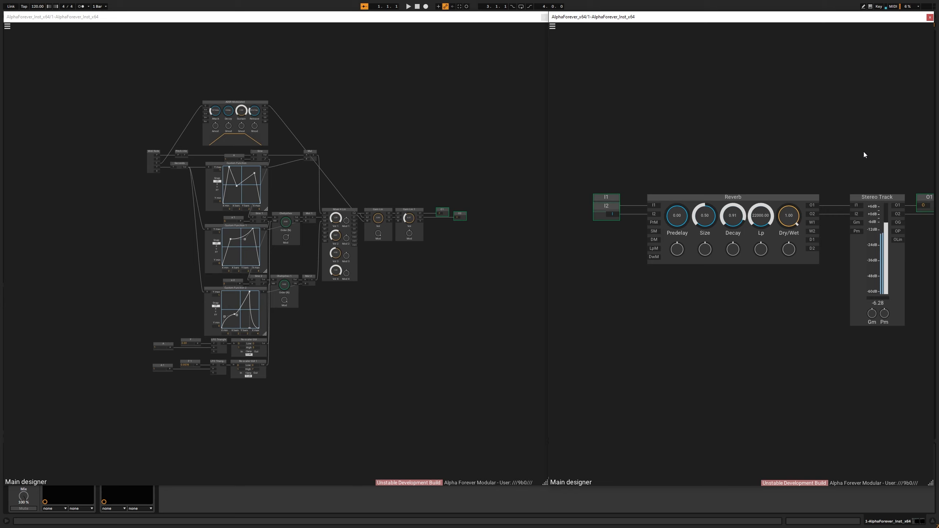
# Separate the overlapping I1 and I2 input modules, placing I1 further from the Reverb than I2
pyautogui.moveTo(607, 198)
pyautogui.mouseDown()
pyautogui.moveTo(568, 199)
pyautogui.moveTo(619, 207)
pyautogui.mouseUp()
pyautogui.keyDown('shift'); pyautogui.click(607, 207); pyautogui.keyUp('shift')
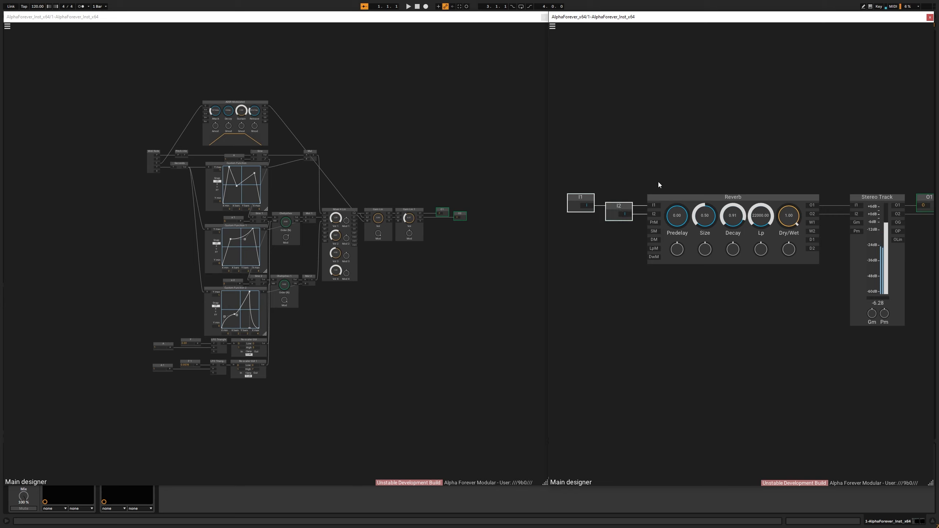
pyautogui.scroll(-2, 658, 184)
pyautogui.moveTo(664, 175); pyautogui.dragTo(643, 179)
pyautogui.scroll(2, 355, 291)
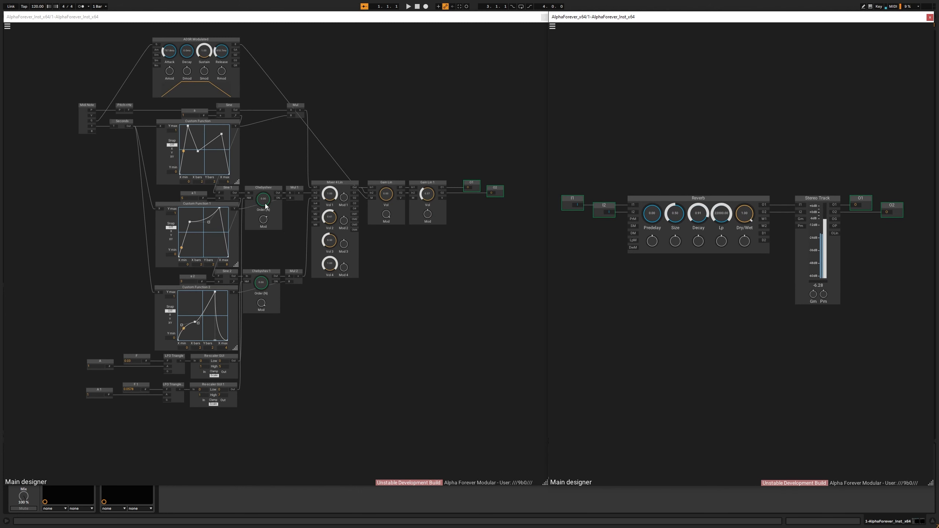
# Raise the Order of the first Chebyshev distorter slightly in the synth patch
pyautogui.moveTo(265, 204); pyautogui.dragTo(269, 200)
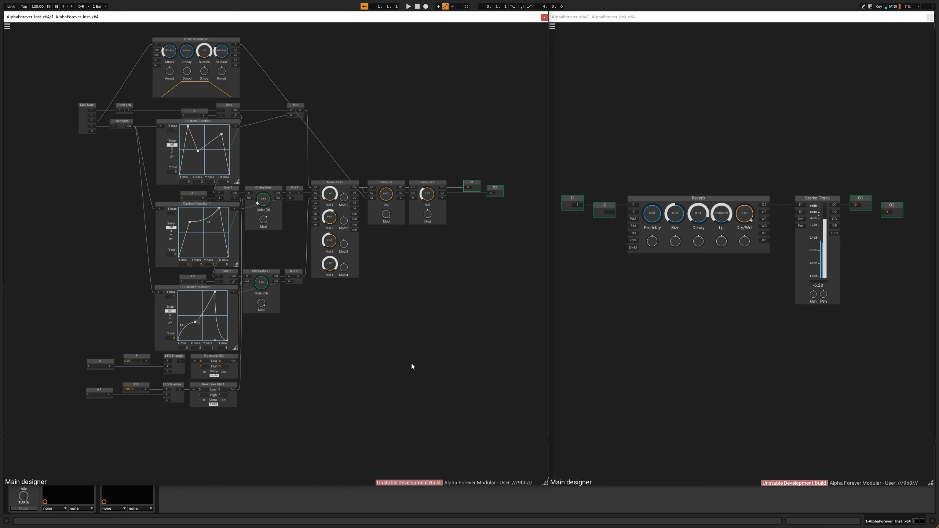
# Add a White Noise oscillator below the second Chebyshev distorter, wire it into the mixer's fourth input, and turn Vol 4 down
pyautogui.rightClick(287, 339)
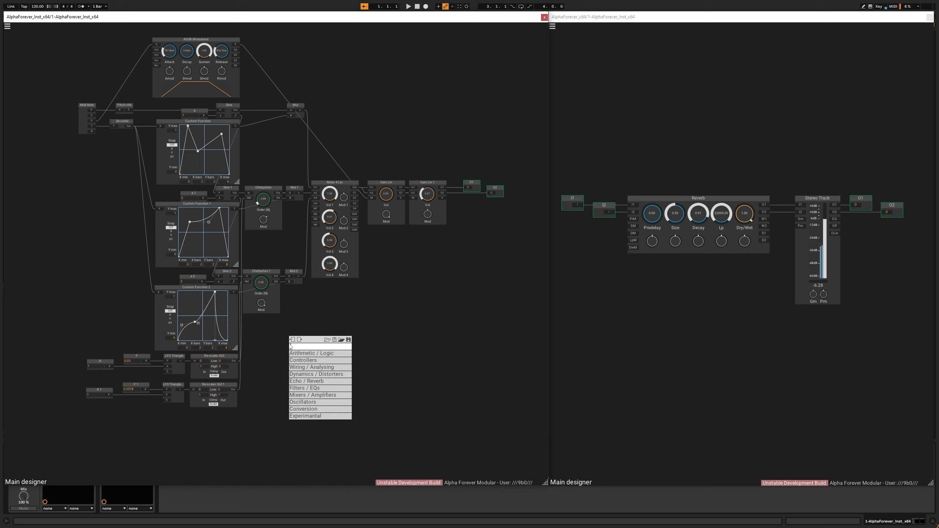
pyautogui.write('white')
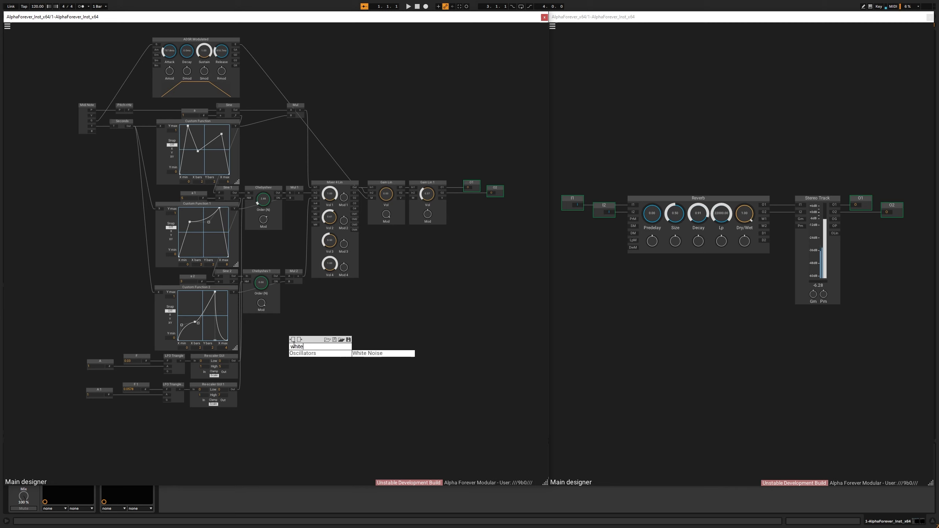
pyautogui.click(384, 354)
pyautogui.moveTo(308, 343); pyautogui.dragTo(314, 204)
pyautogui.moveTo(301, 336); pyautogui.dragTo(291, 334)
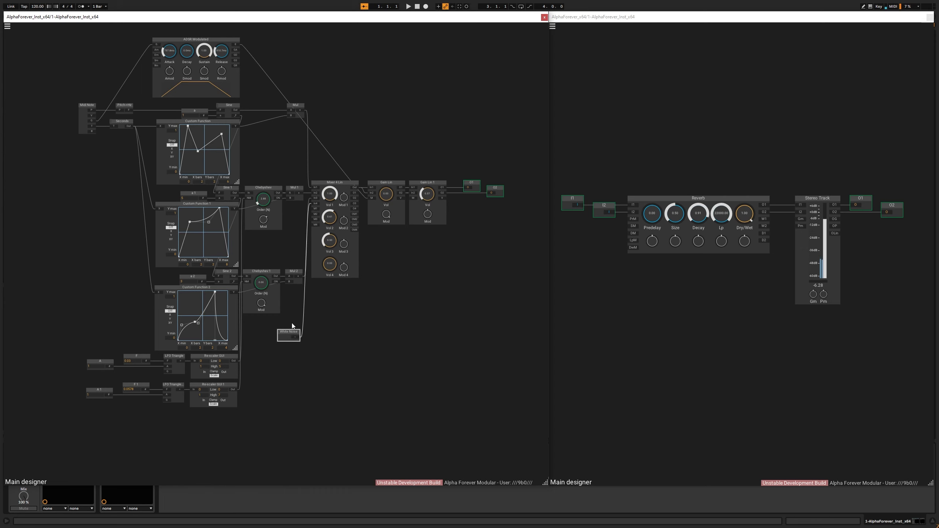
pyautogui.click(336, 314)
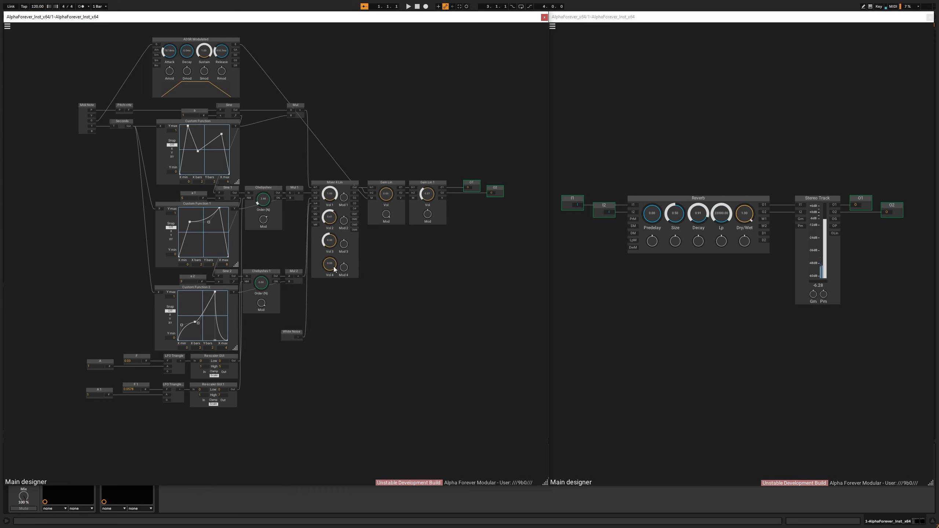